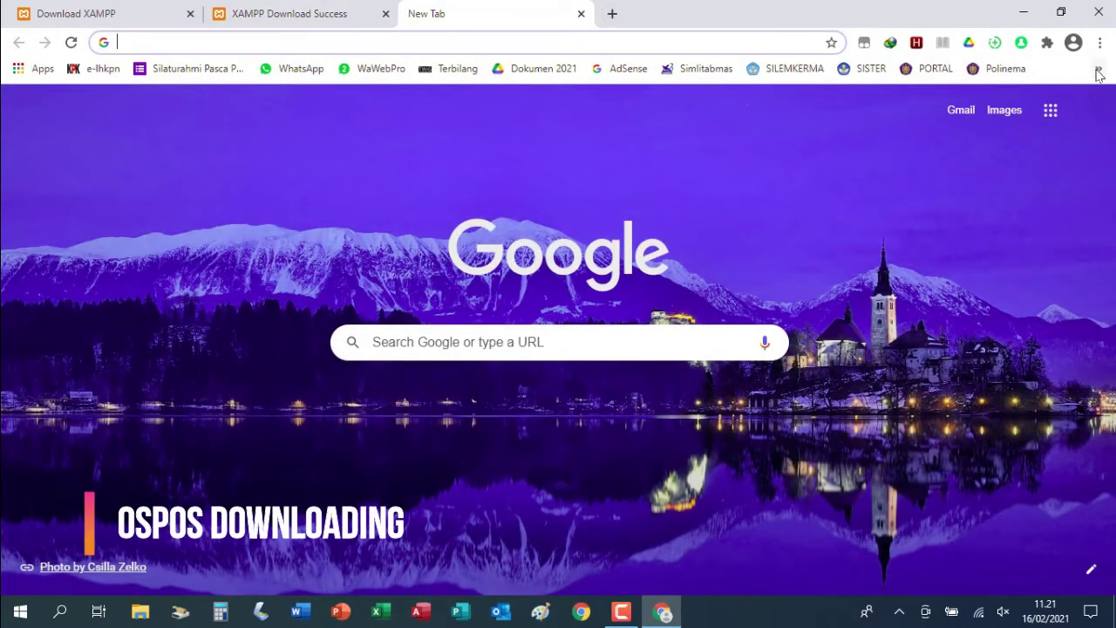
# Open the bookmarked opensourcepos GitHub repository and follow its README's Download 3.3.3 link
pyautogui.click(1098, 68)
pyautogui.click(869, 491)
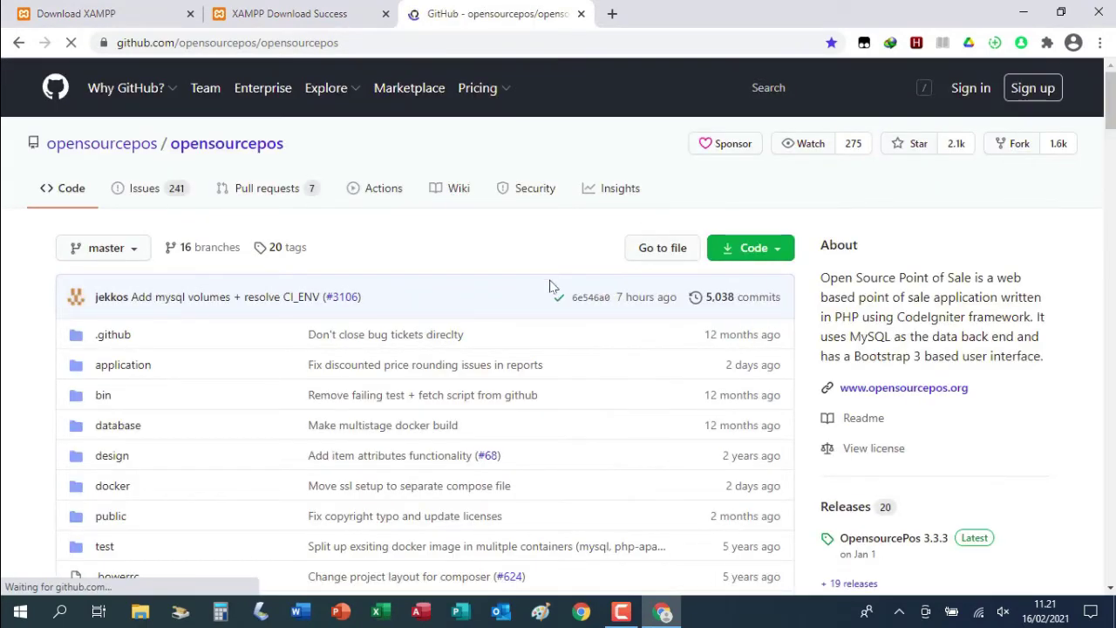
pyautogui.scroll(-10, 549, 286)
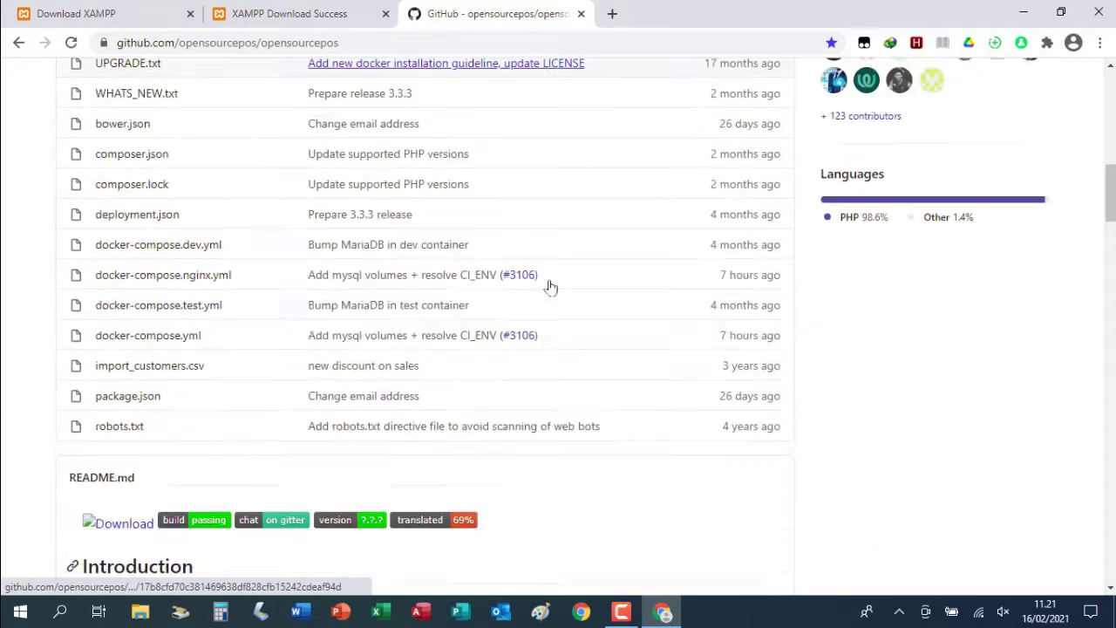
pyautogui.scroll(-3, 549, 285)
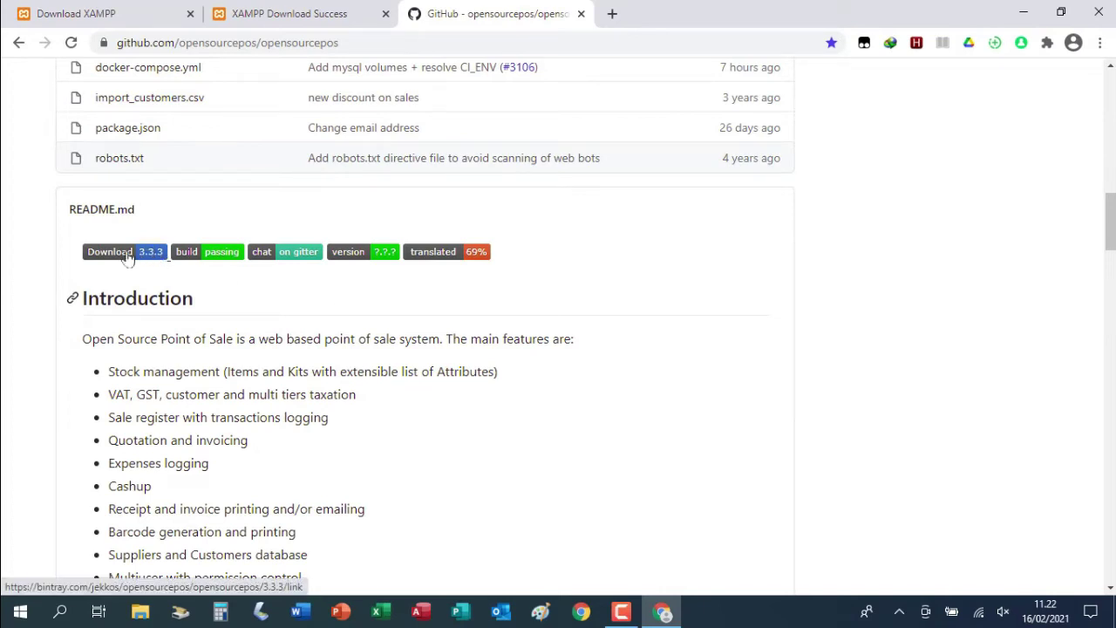
pyautogui.click(128, 253)
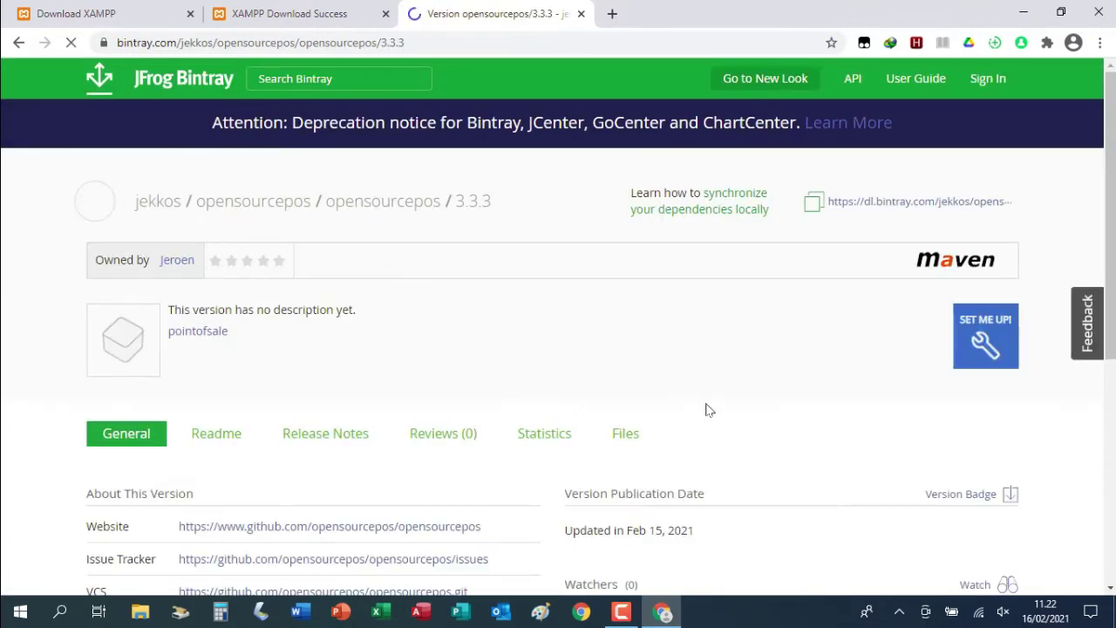
# Download opensourcepos.20210215215133.master.6e546a.zip (29.47 MB) from the 3.3.3 files list through IDM
pyautogui.click(630, 438)
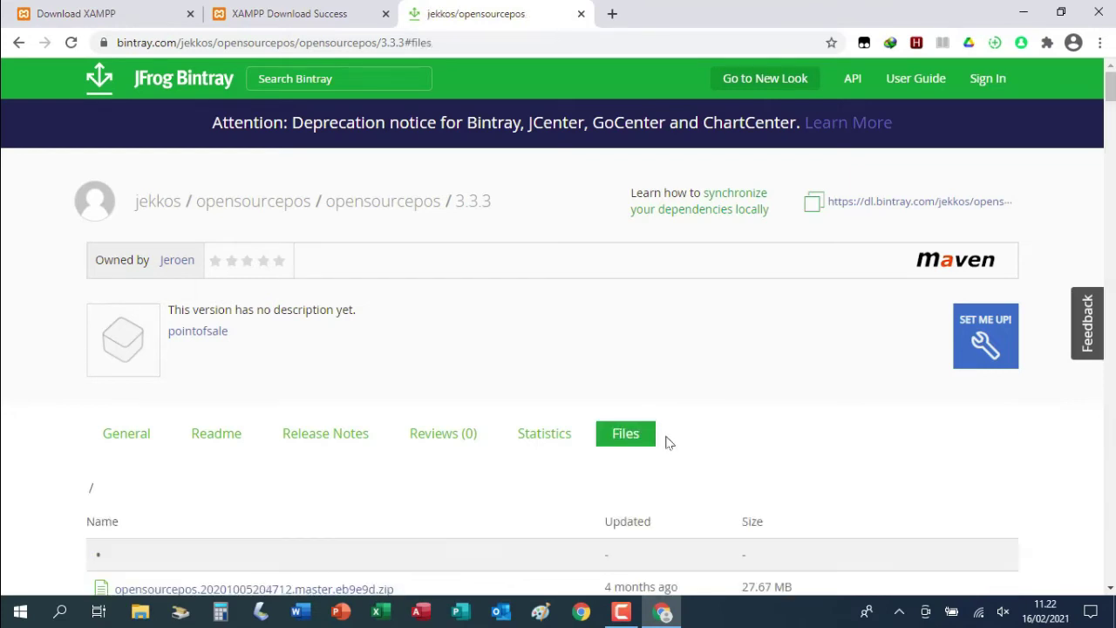
pyautogui.scroll(-2, 649, 420)
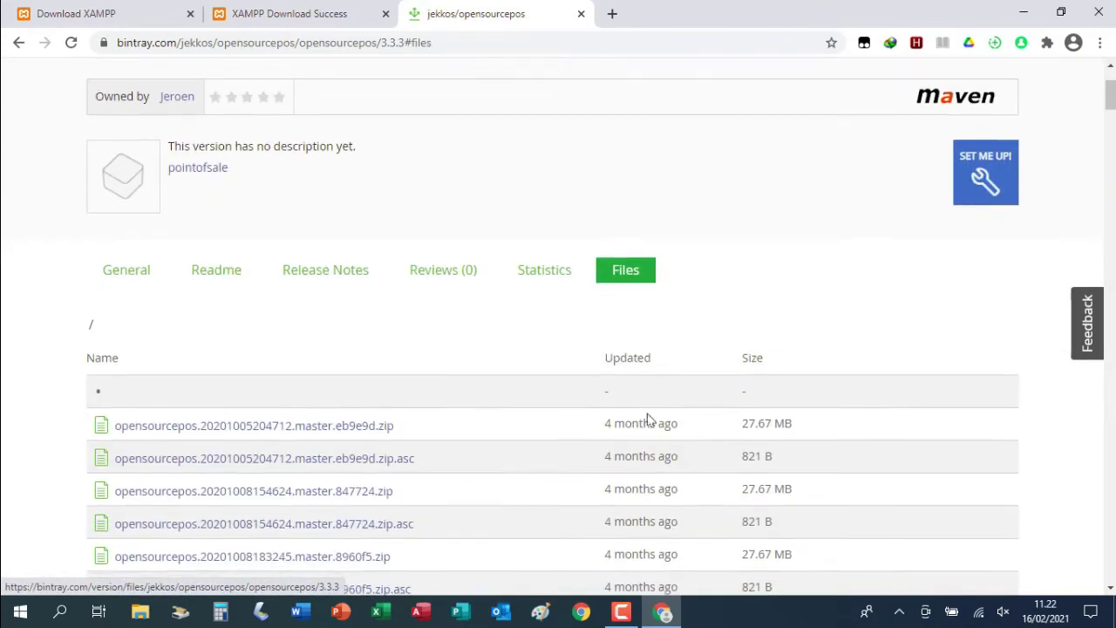
pyautogui.scroll(-15, 533, 411)
pyautogui.scroll(-20, 536, 412)
pyautogui.scroll(-20, 536, 412)
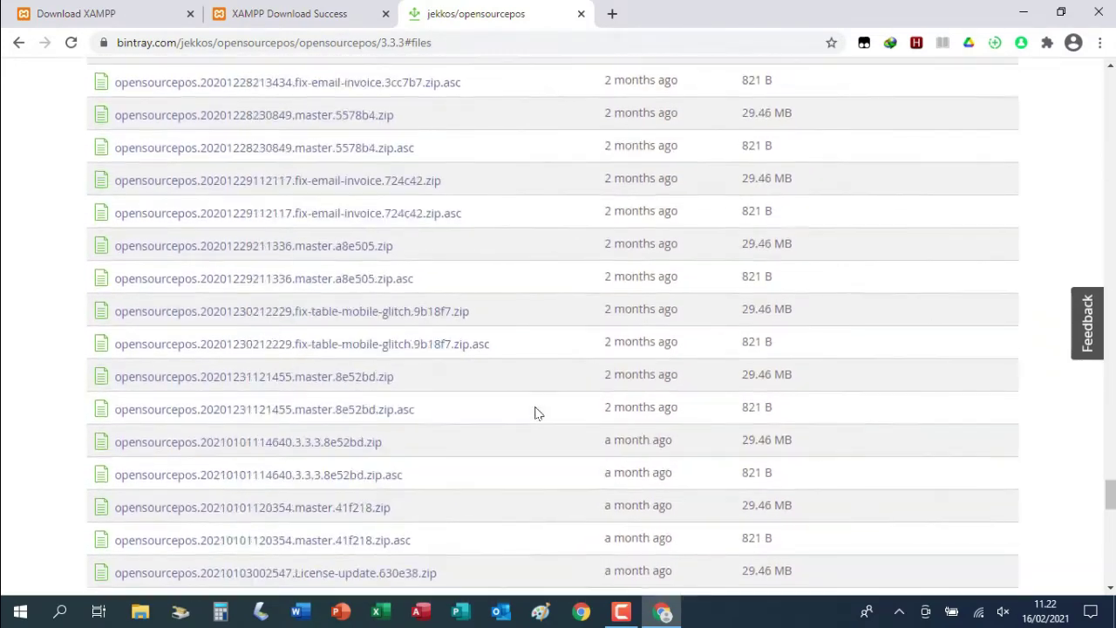
pyautogui.scroll(-15, 536, 412)
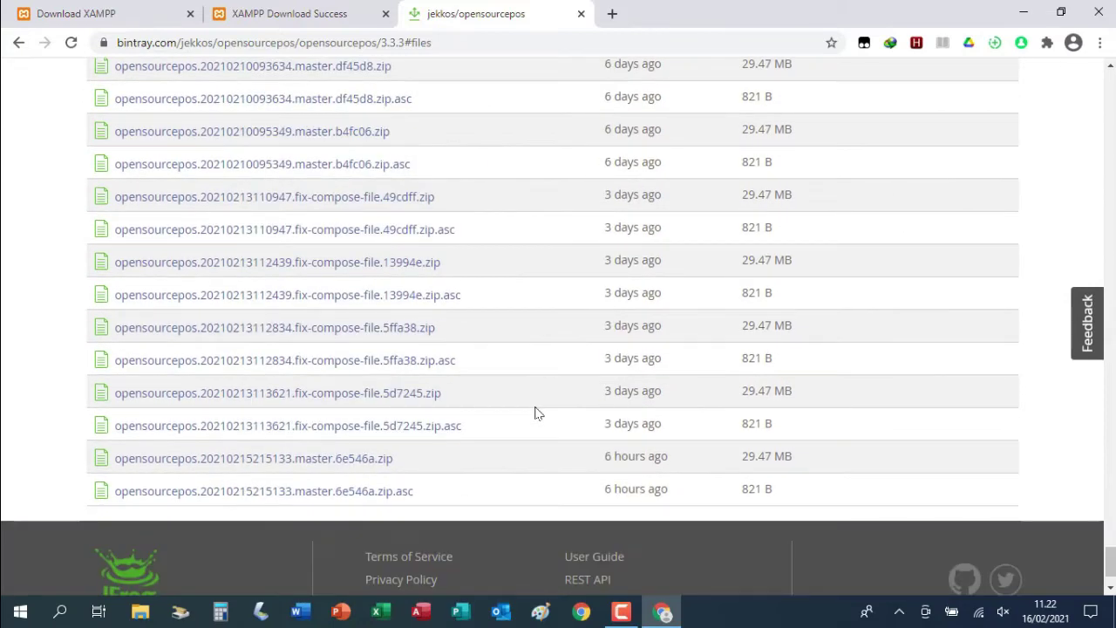
pyautogui.click(358, 464)
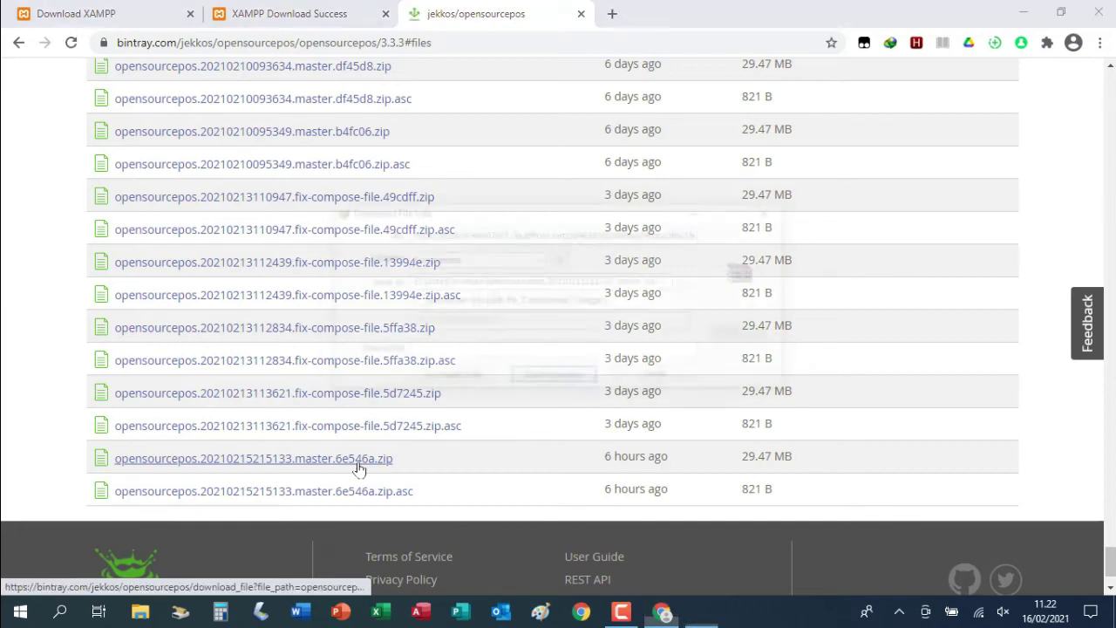
pyautogui.click(587, 380)
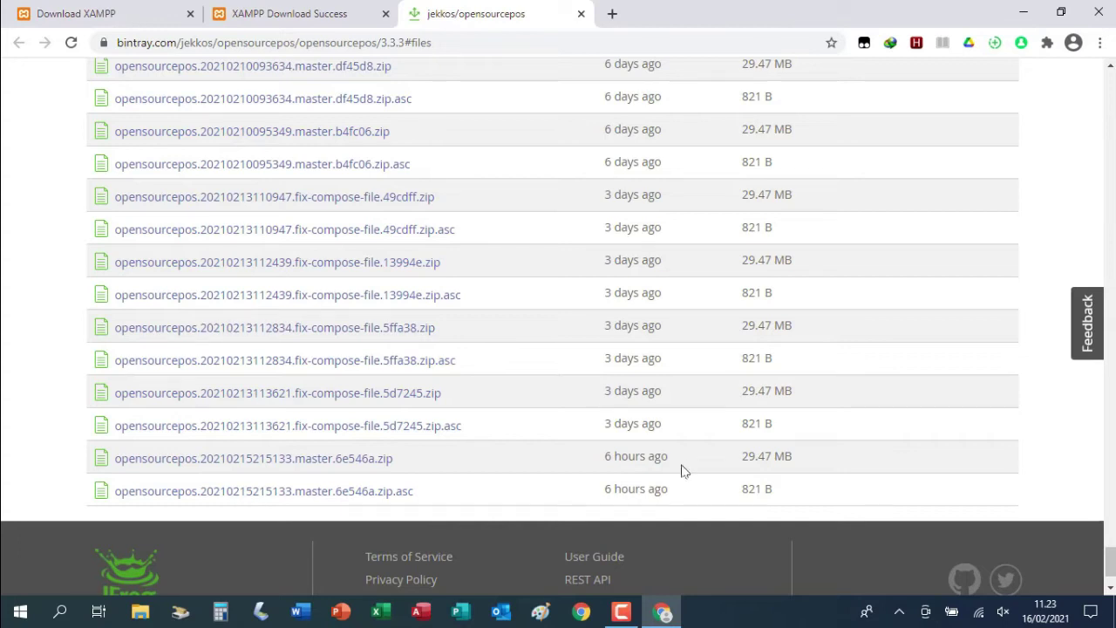
# Run xampp-windows-x64-7.4.15-0-VC15-installer.exe from Internet Download Manager's download list
pyautogui.click(901, 611)
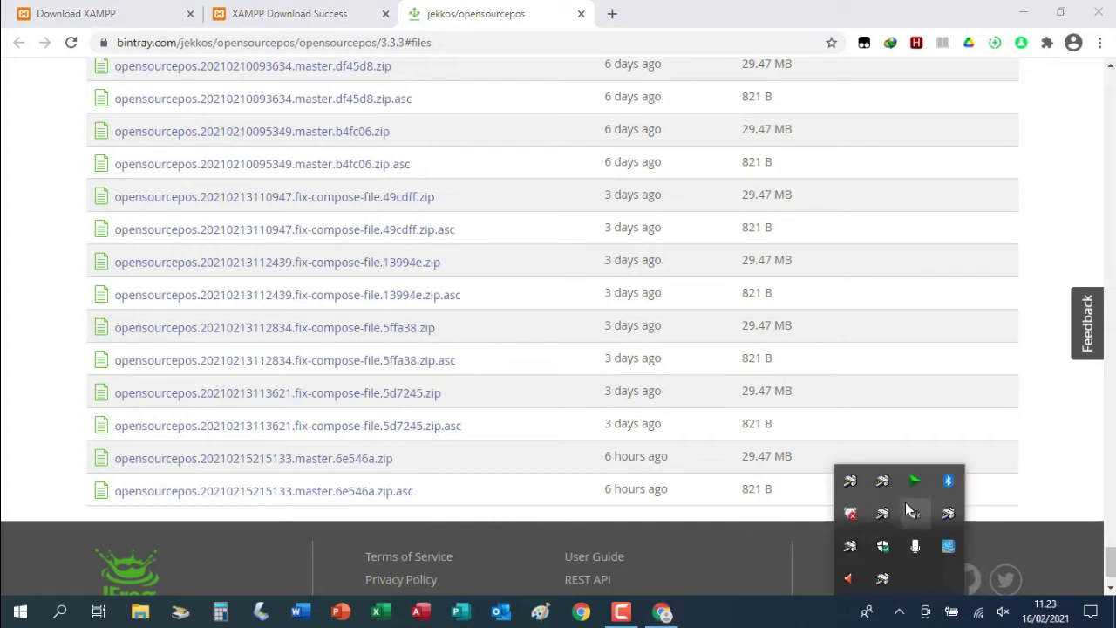
pyautogui.doubleClick(915, 481)
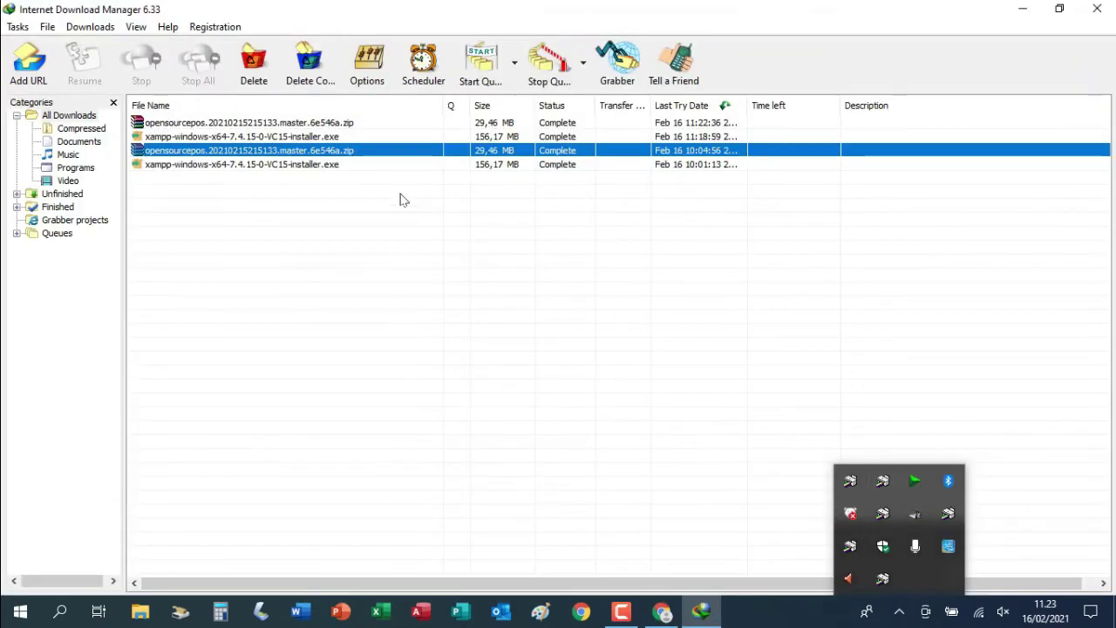
pyautogui.click(286, 138)
pyautogui.rightClick(286, 139)
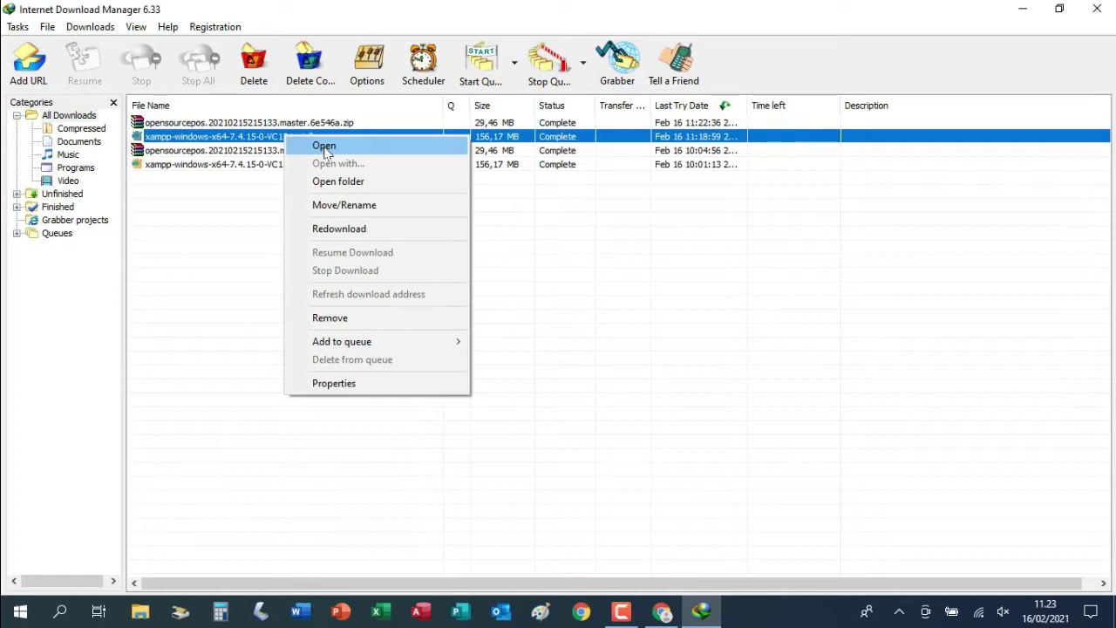
pyautogui.click(325, 149)
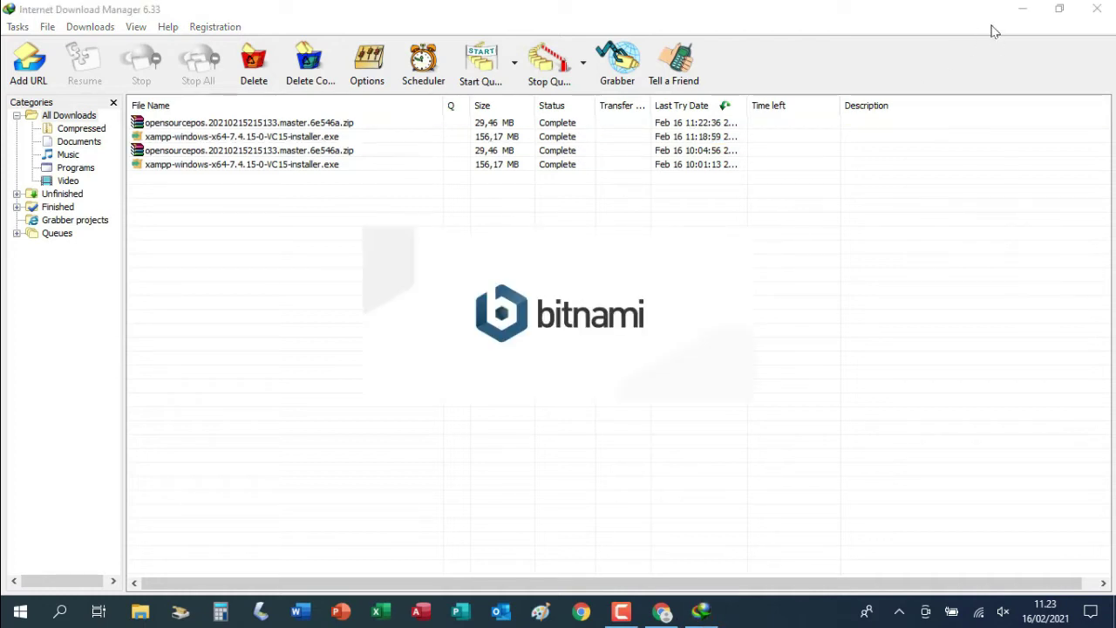
pyautogui.click(1025, 14)
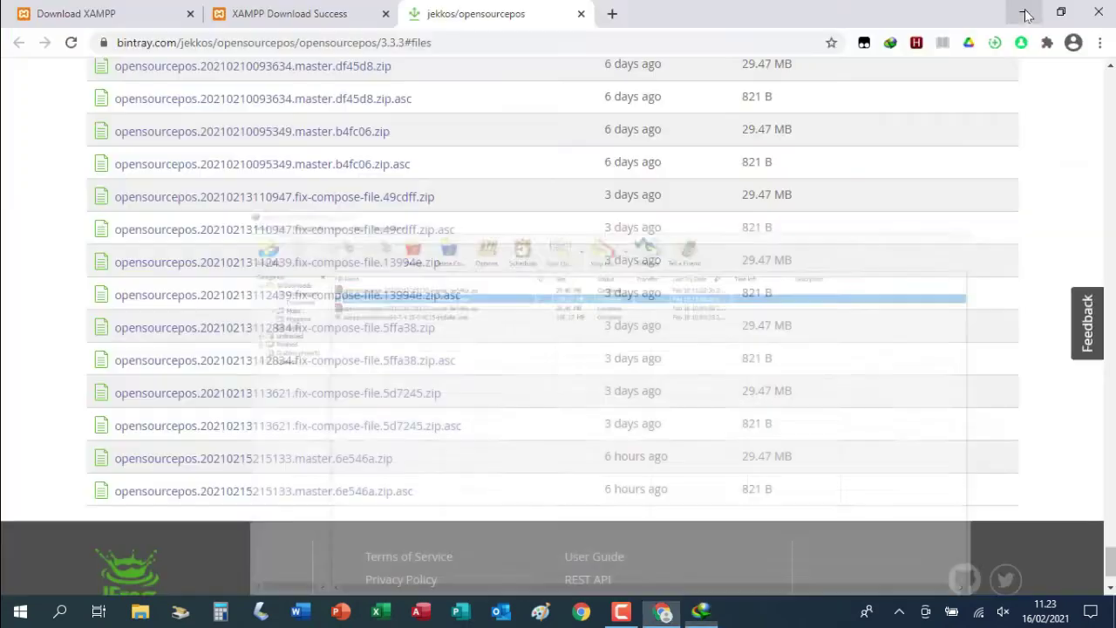
# Dismiss the UAC warning and accept XAMPP's default component selection
pyautogui.click(1026, 14)
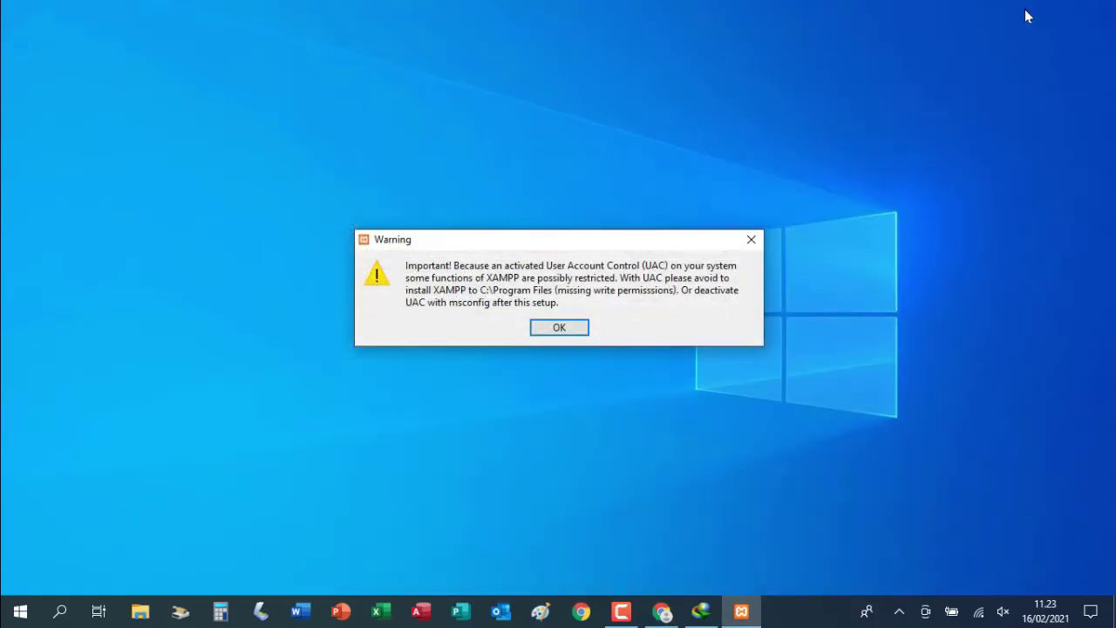
pyautogui.click(559, 334)
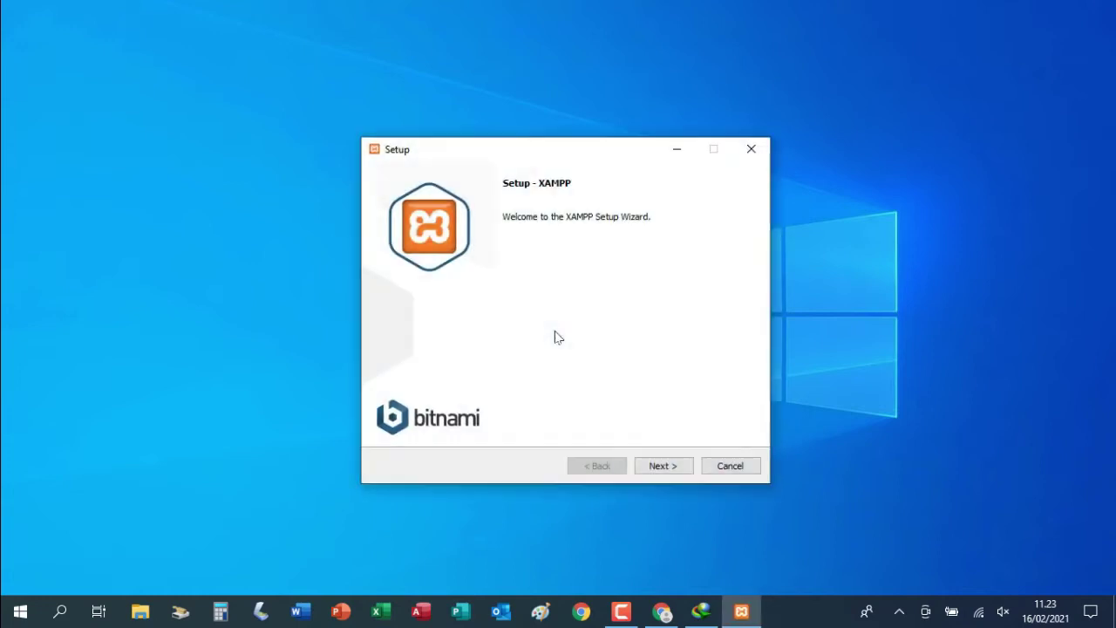
pyautogui.click(668, 467)
pyautogui.click(664, 466)
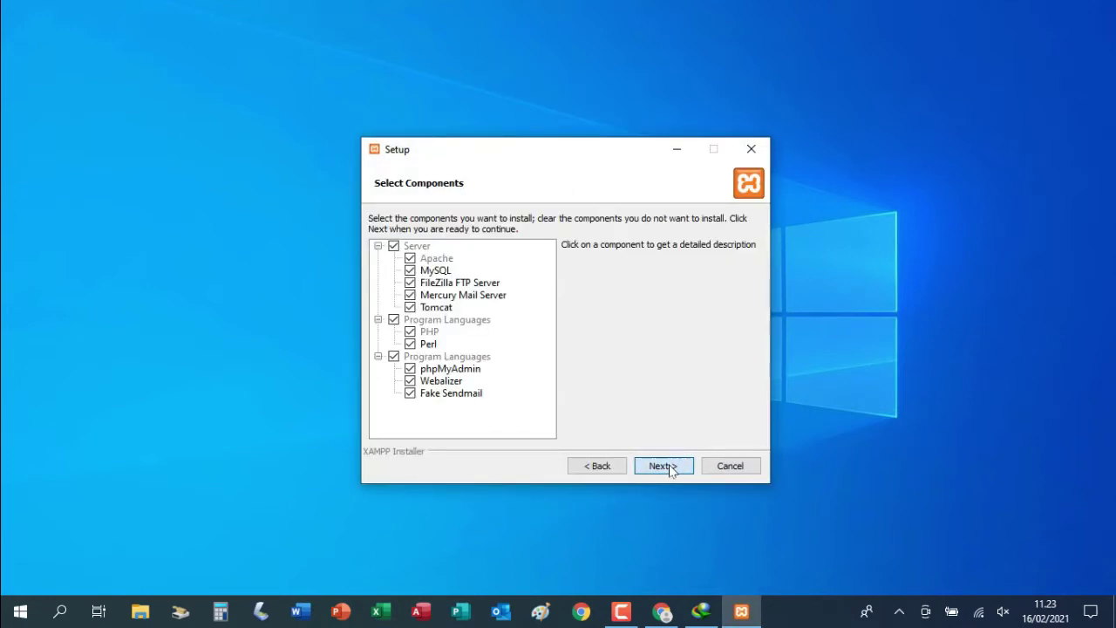
# Install XAMPP to E:\xampp with English, declining the Bitnami offer
pyautogui.moveTo(446, 246); pyautogui.dragTo(421, 246)
pyautogui.write('E:\\xampp')
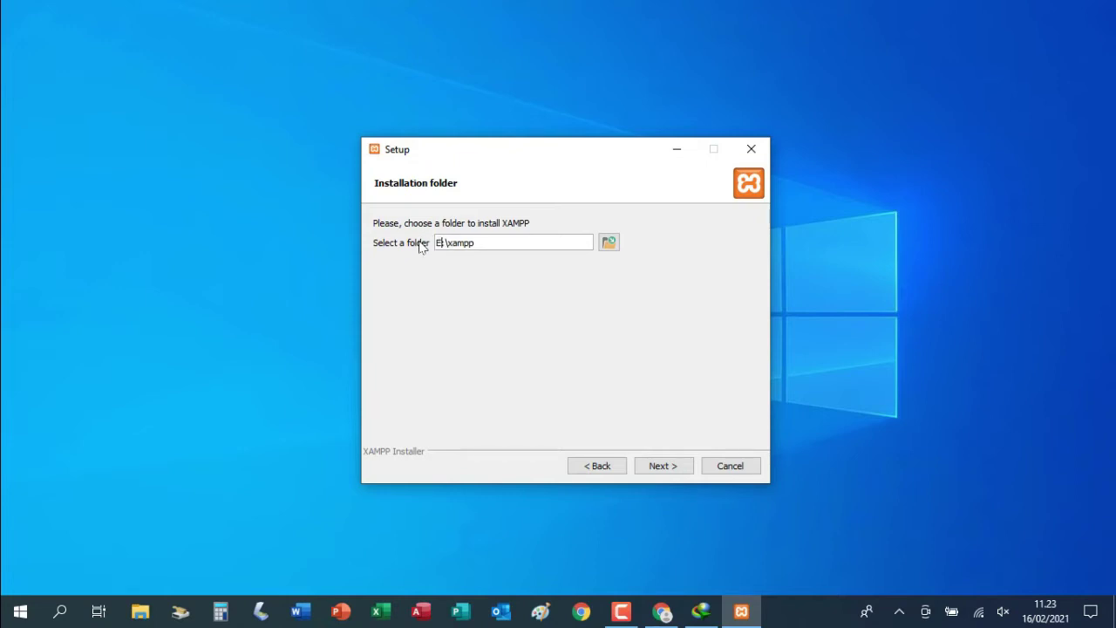
pyautogui.click(657, 466)
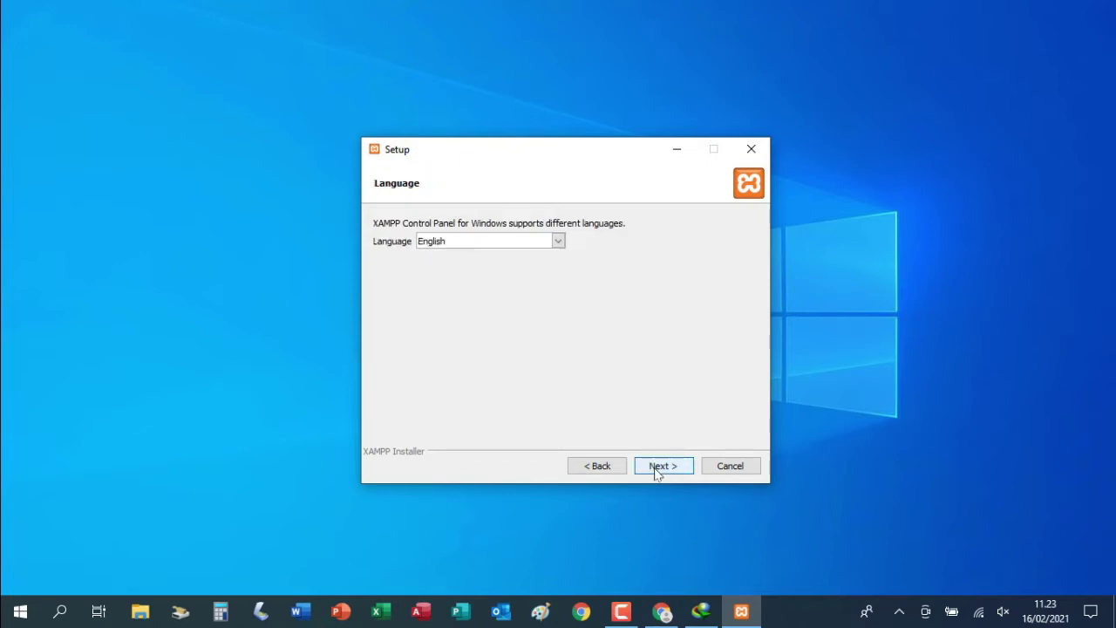
pyautogui.click(668, 469)
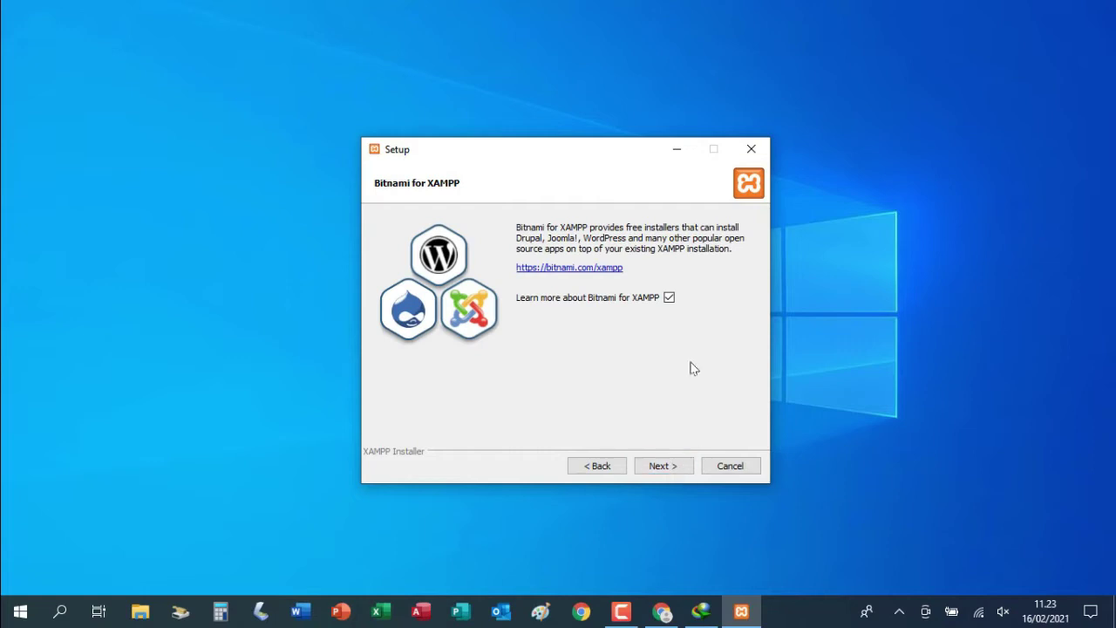
pyautogui.click(668, 300)
pyautogui.click(659, 466)
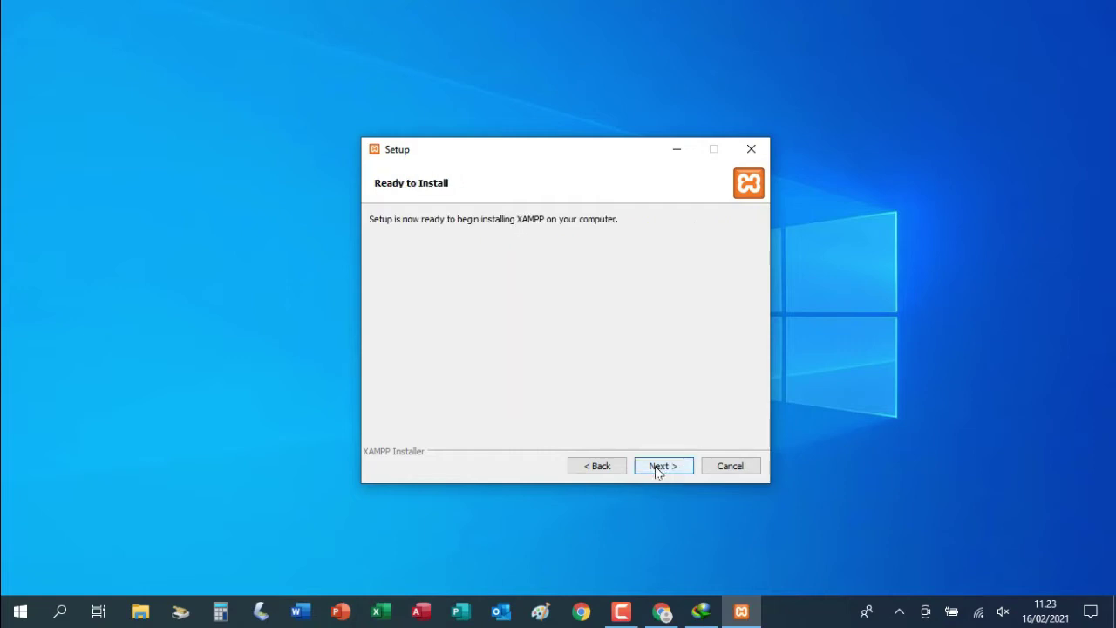
pyautogui.click(658, 467)
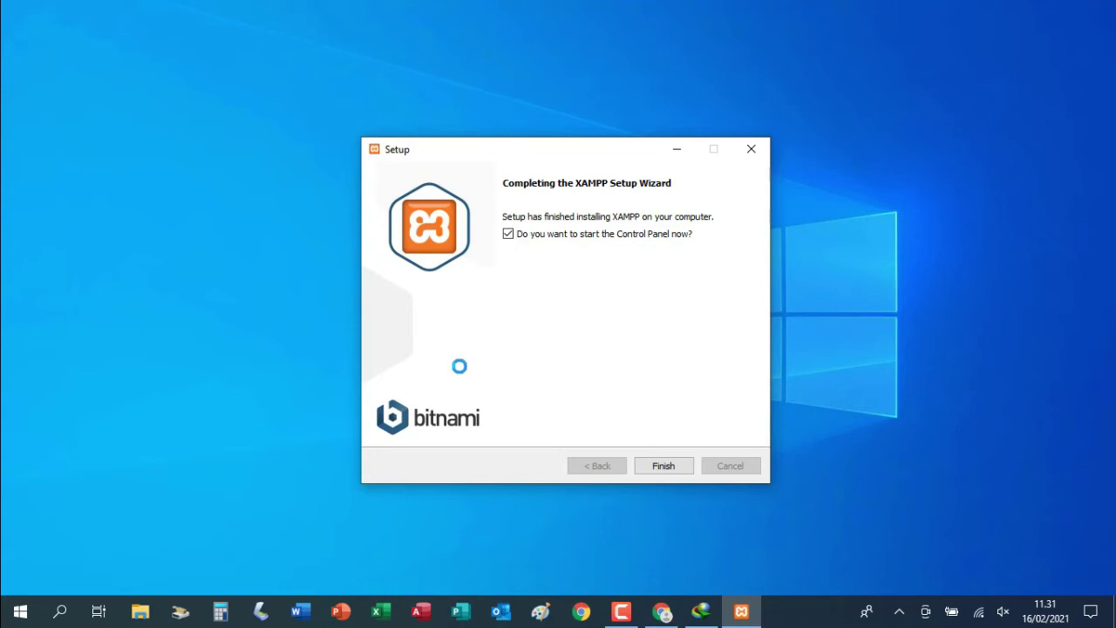
# Finish setup and start Apache (ports 80, 443) and MySQL (port 3306) in XAMPP Control Panel
pyautogui.click(677, 467)
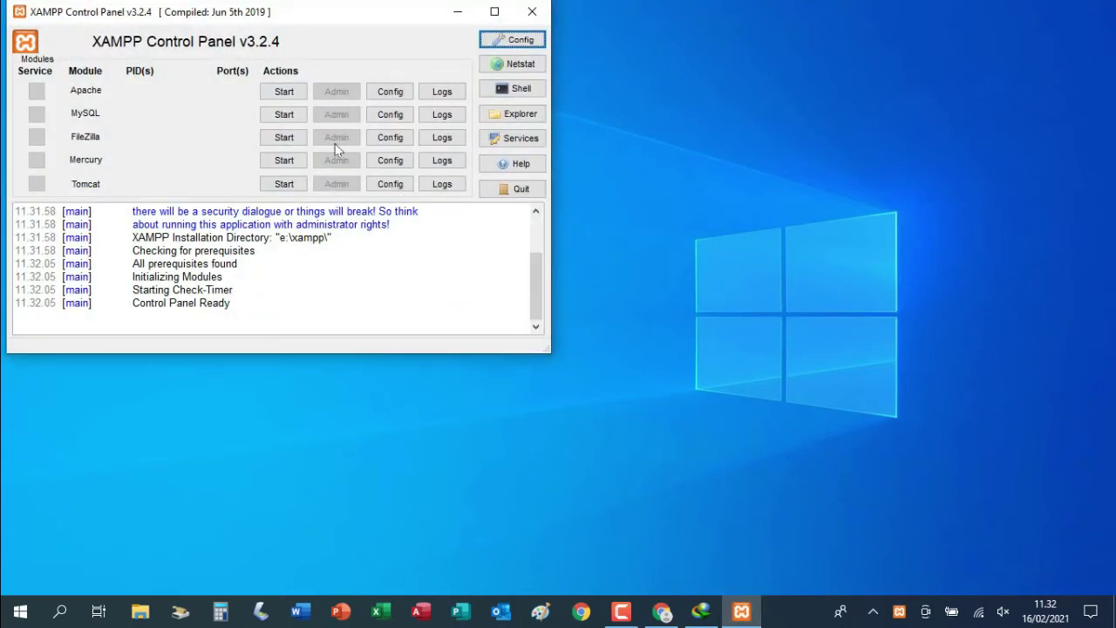
pyautogui.click(283, 93)
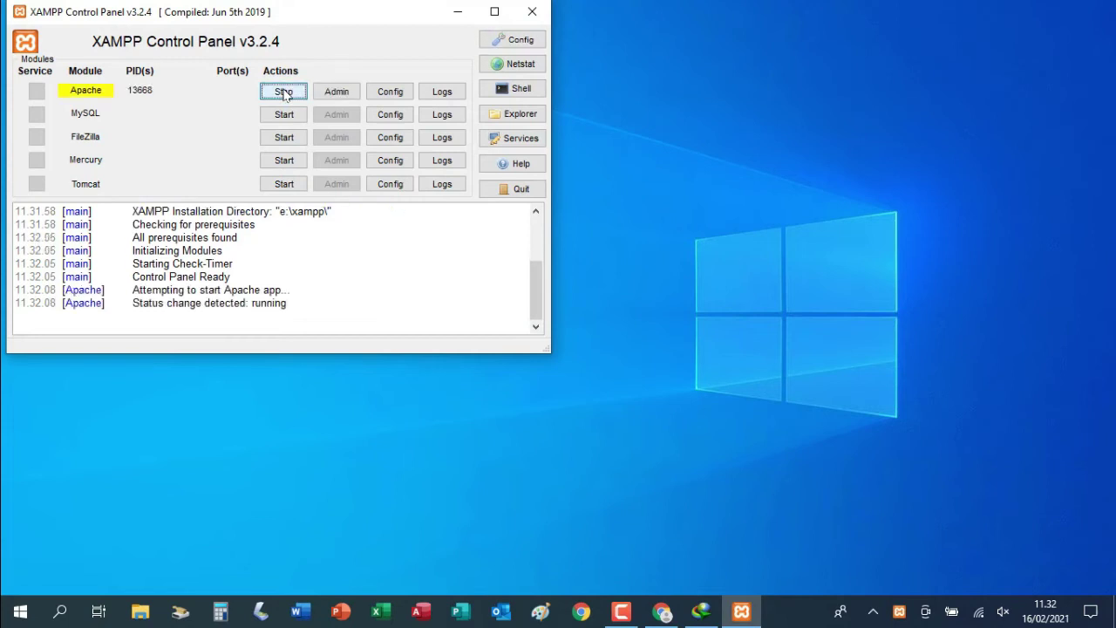
pyautogui.click(291, 115)
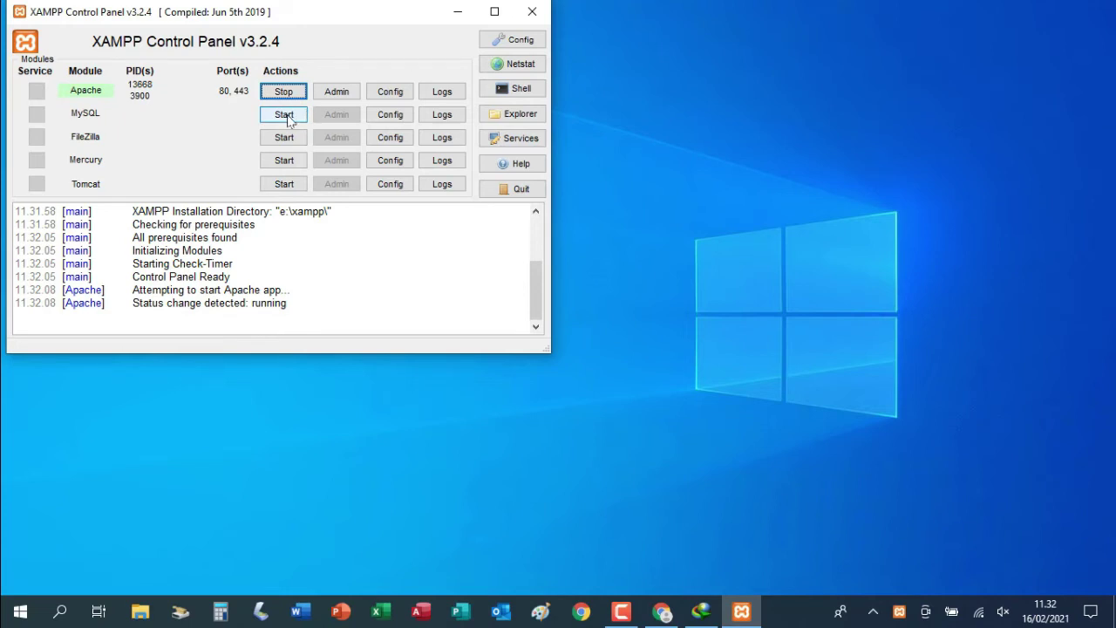
pyautogui.click(288, 119)
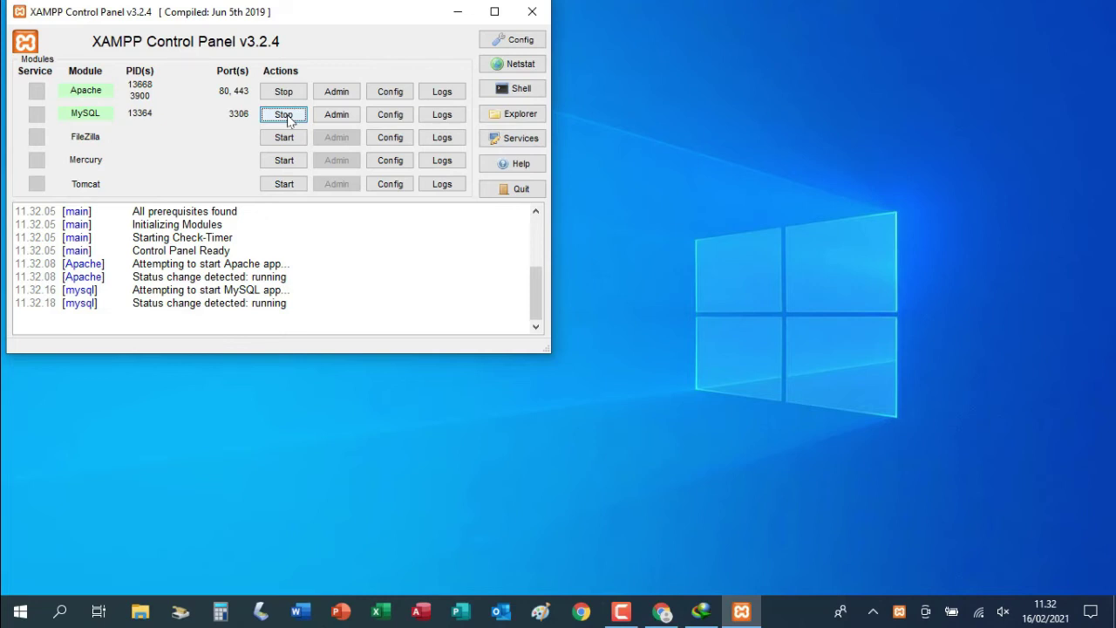
pyautogui.click(454, 16)
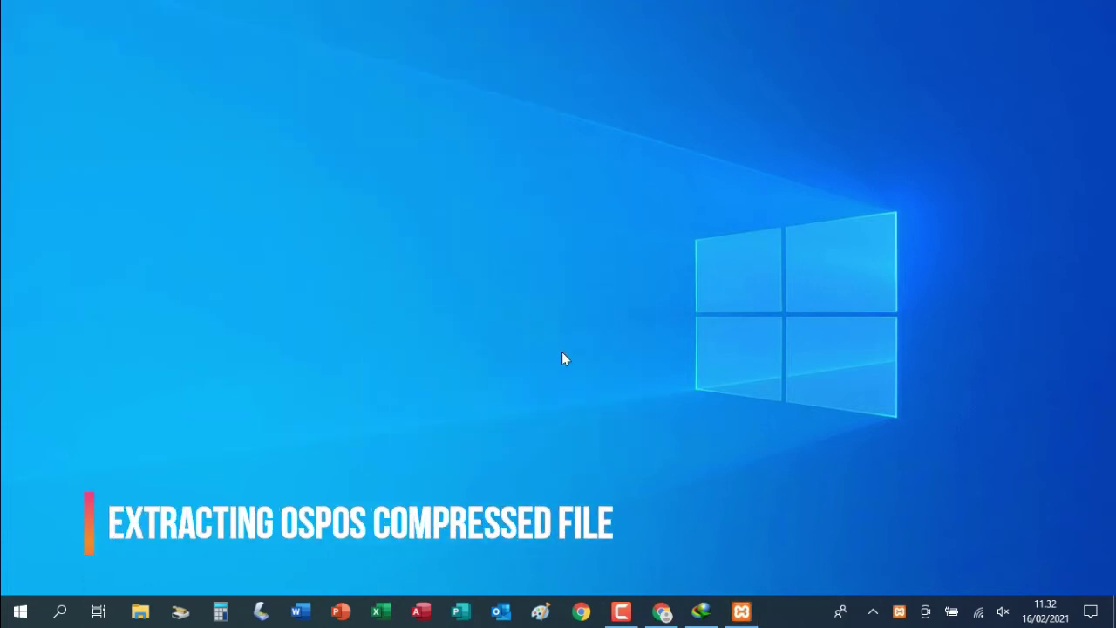
# Restore IDM and bring up the options for the completed opensourcepos zip download
pyautogui.moveTo(704, 614)
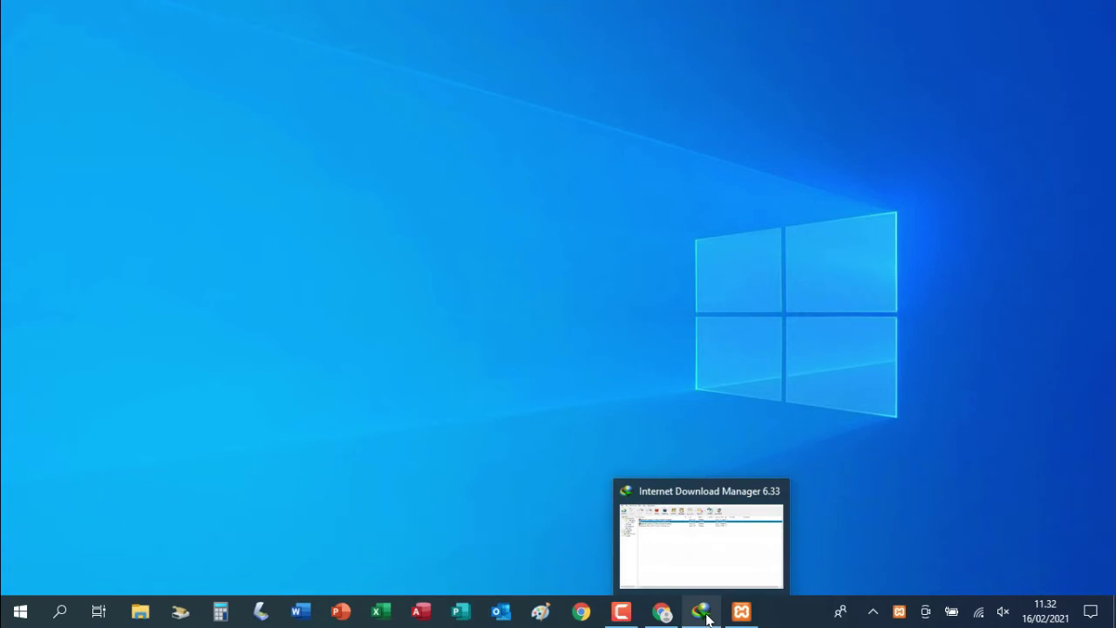
pyautogui.click(704, 613)
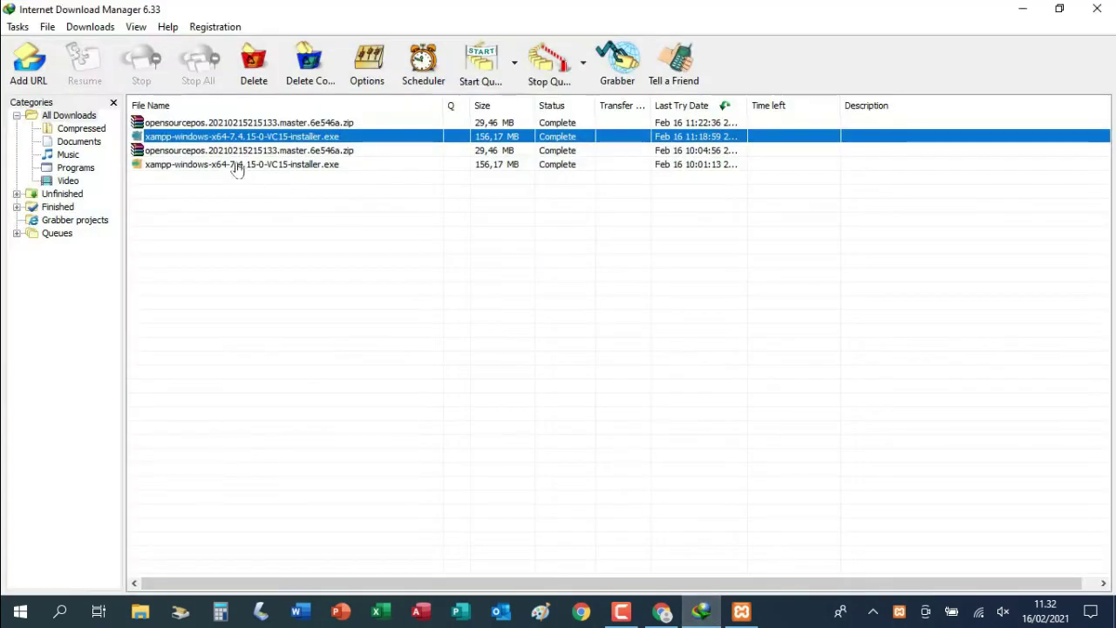
pyautogui.rightClick(242, 123)
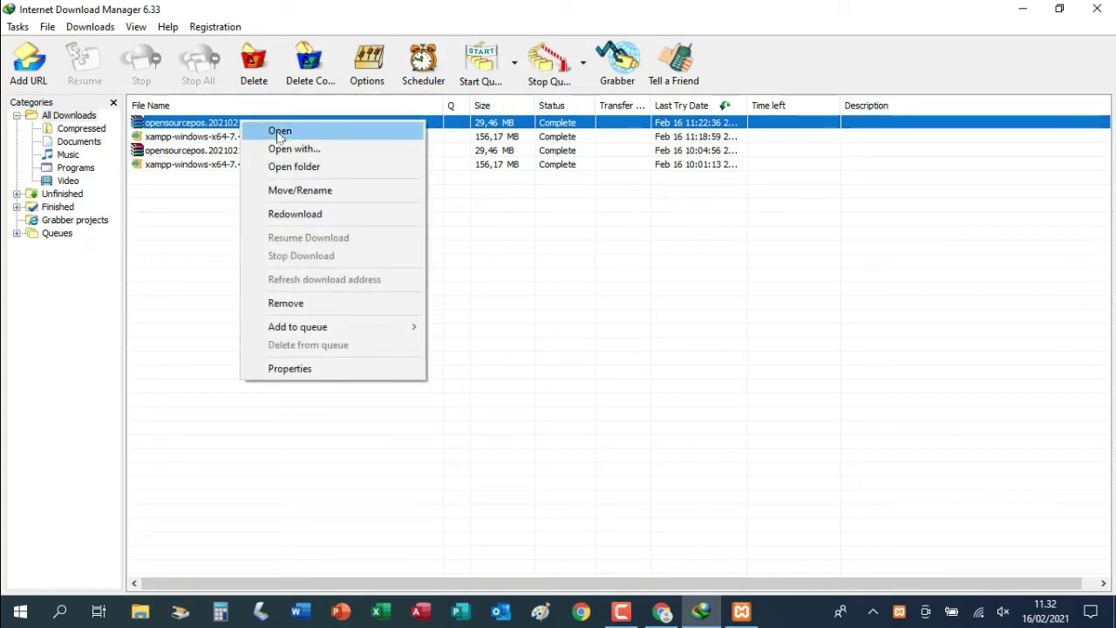
# Open the E:\Data\Download folder and bring up the opensourcepos zip's context menu
pyautogui.click(296, 166)
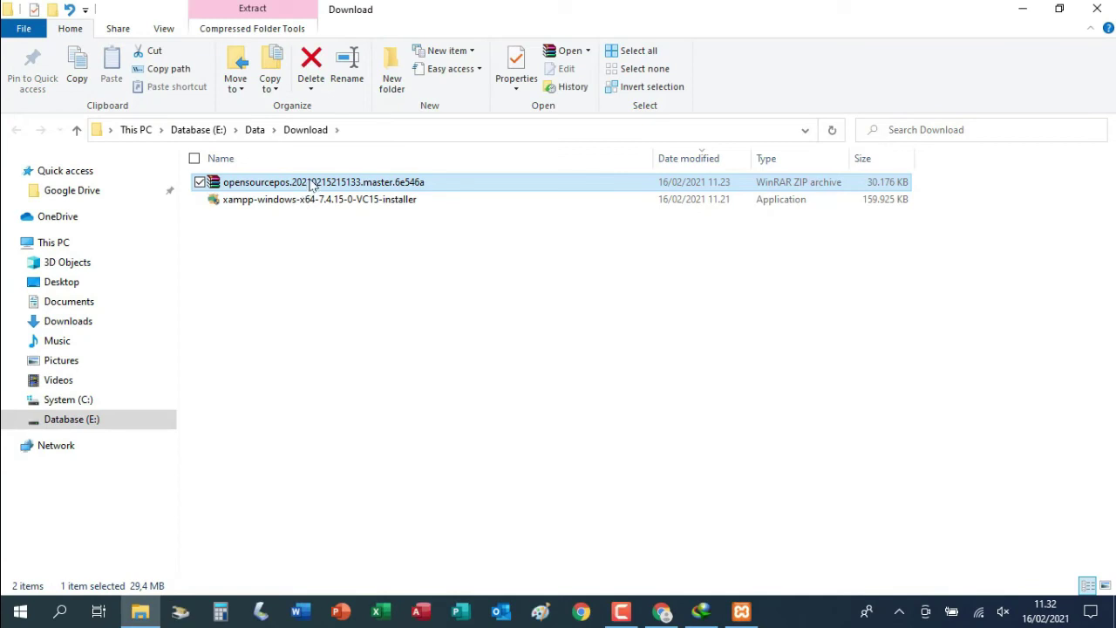
pyautogui.rightClick(311, 184)
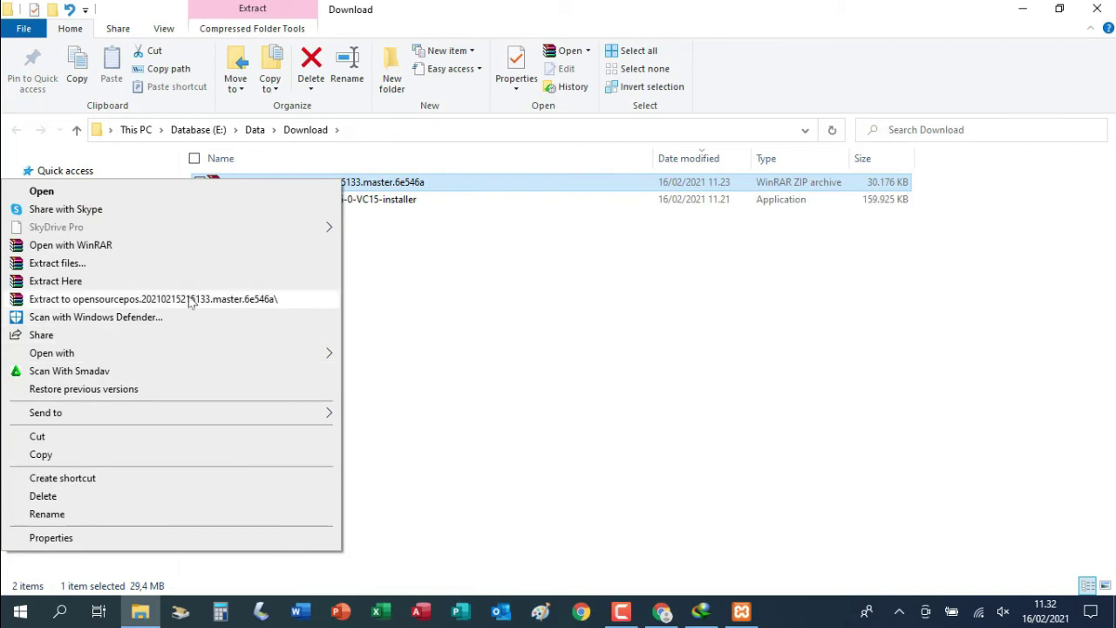
# Extract the opensourcepos zip into a newly created E:\xampp\htdocs\ospos folder
pyautogui.click(168, 267)
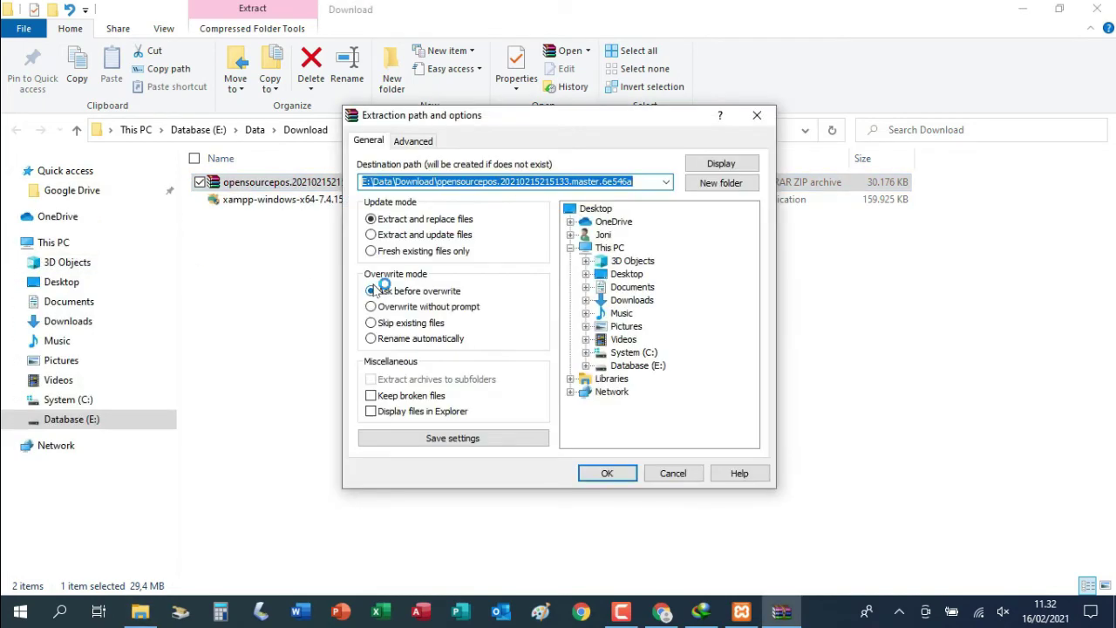
pyautogui.click(632, 366)
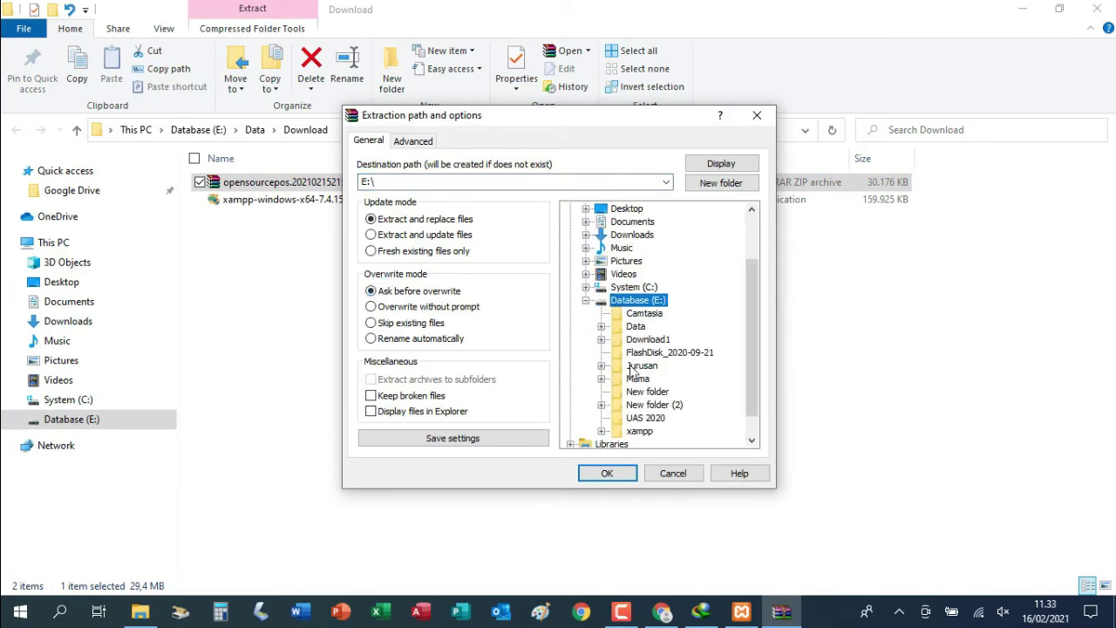
pyautogui.click(645, 431)
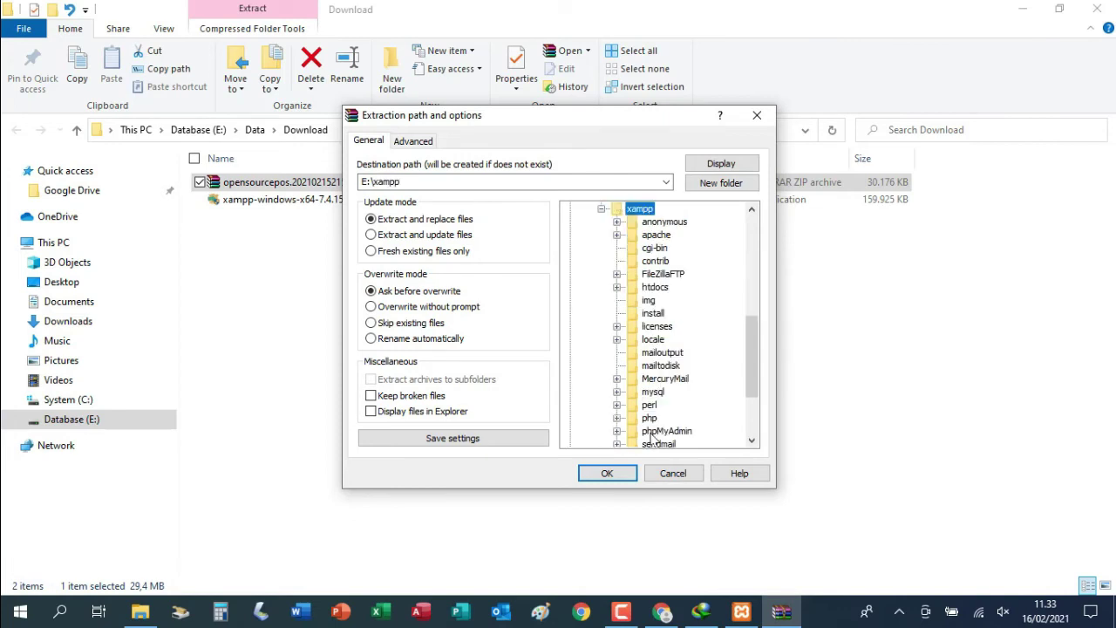
pyautogui.click(660, 291)
pyautogui.click(727, 186)
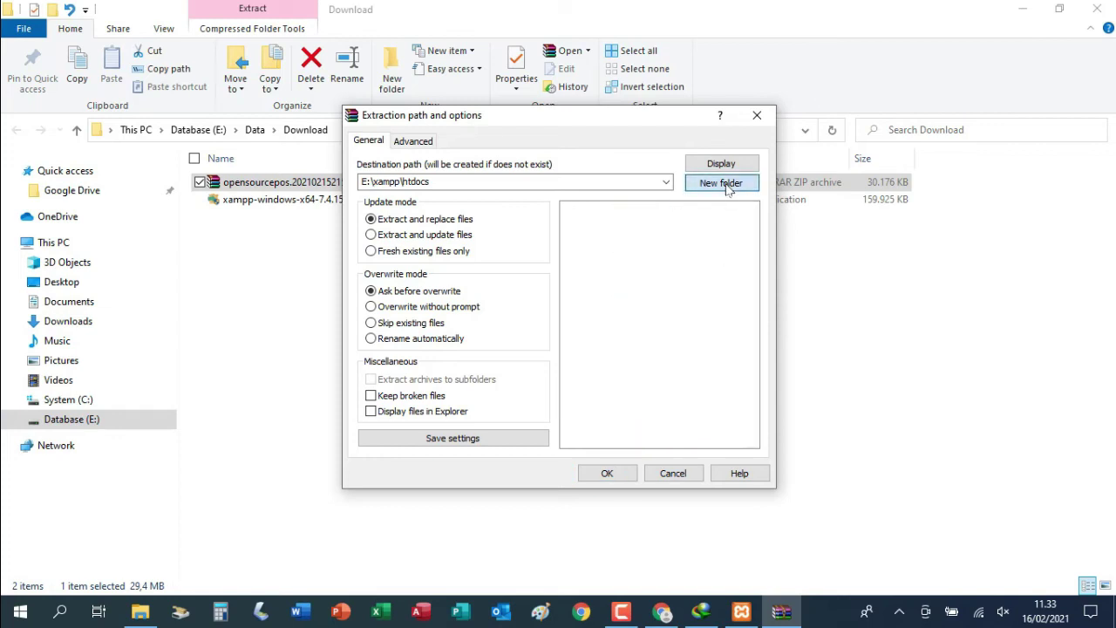
pyautogui.write('ospos')
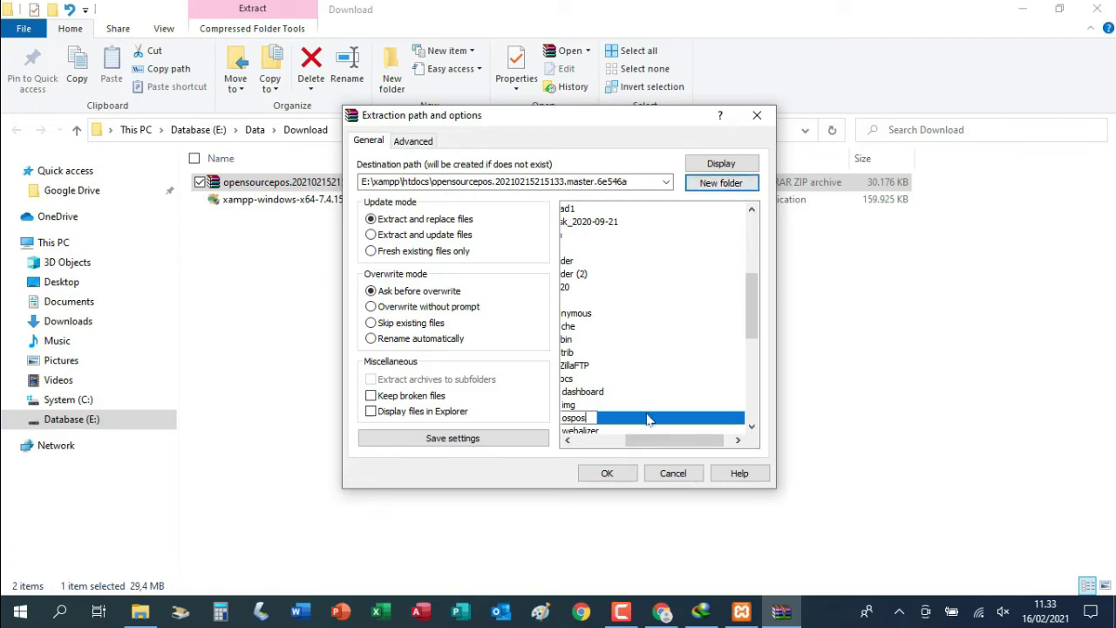
pyautogui.press('Return')
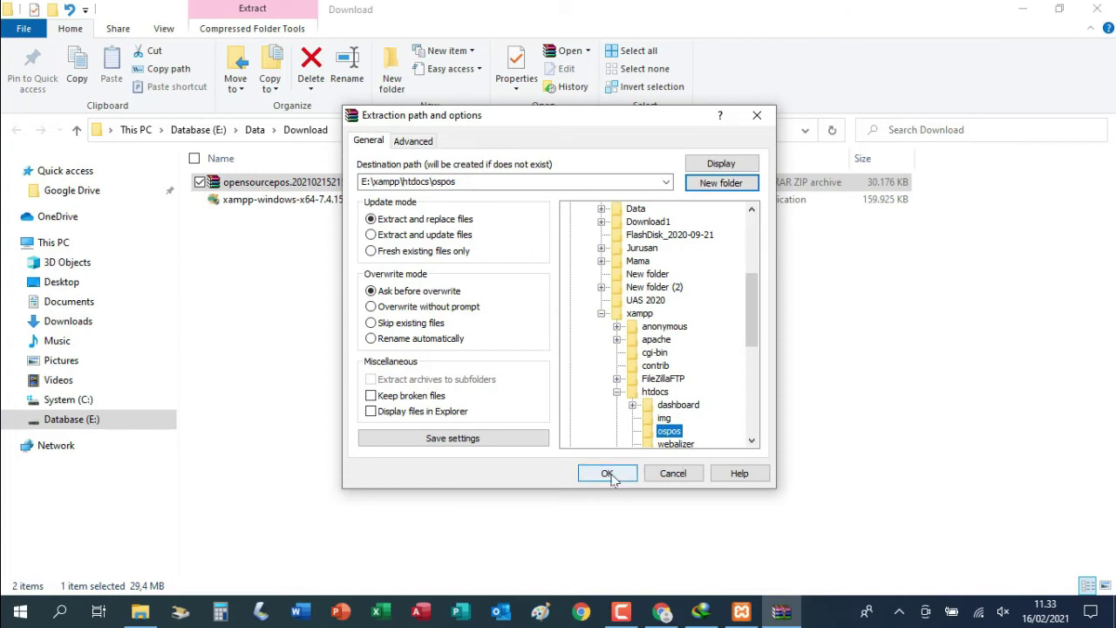
pyautogui.click(609, 475)
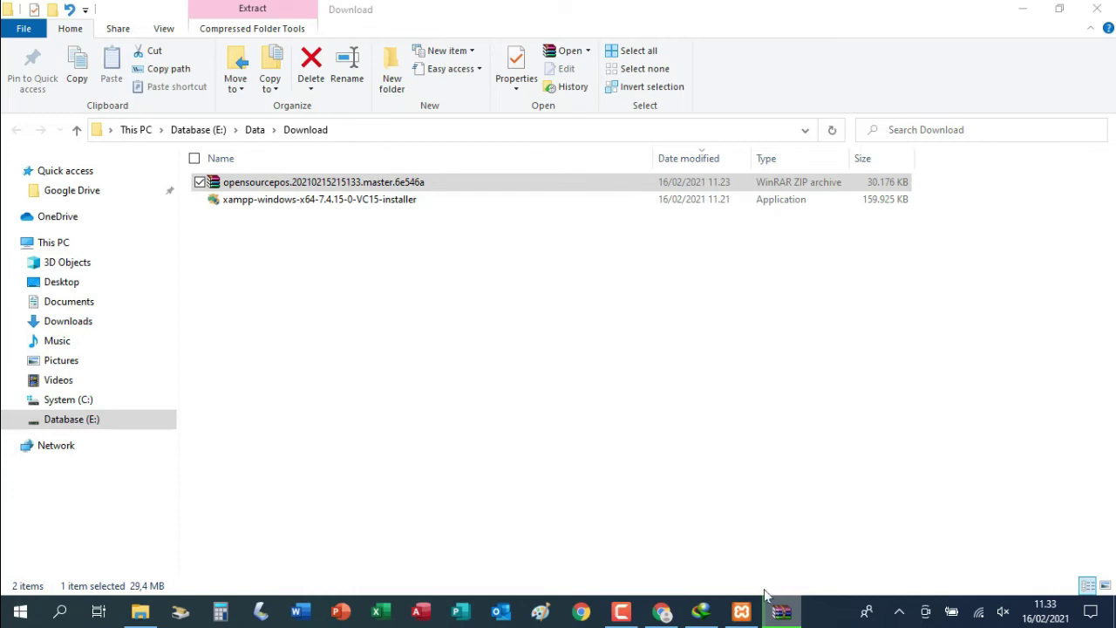
# Watch the WinRAR extraction into E:\xampp\htdocs\ospos finish, then return to Chrome
pyautogui.moveTo(783, 613)
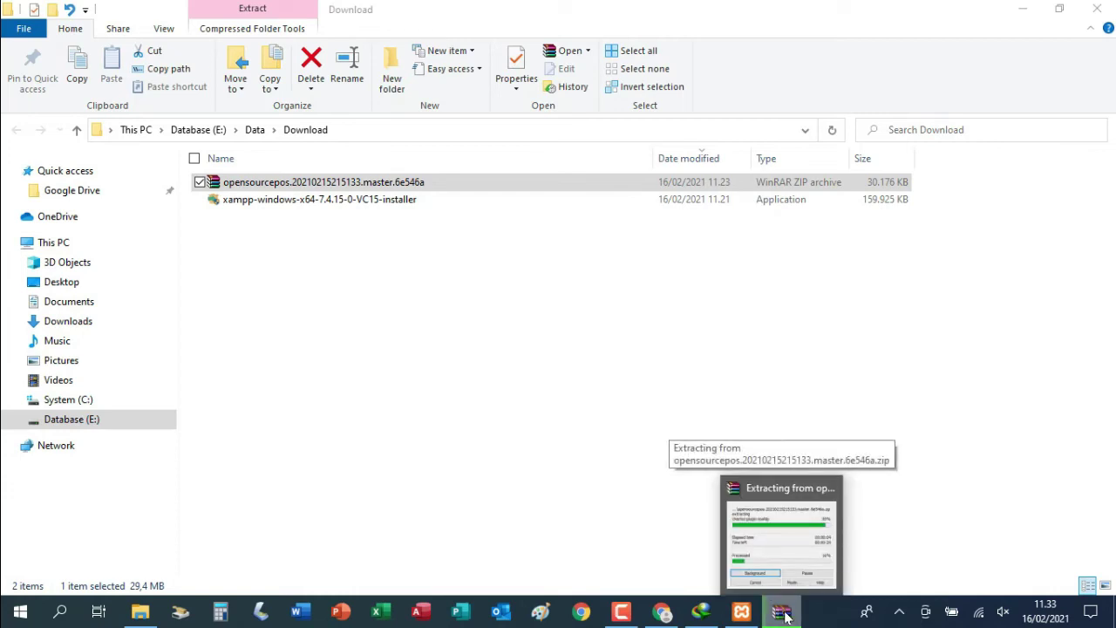
pyautogui.click(783, 613)
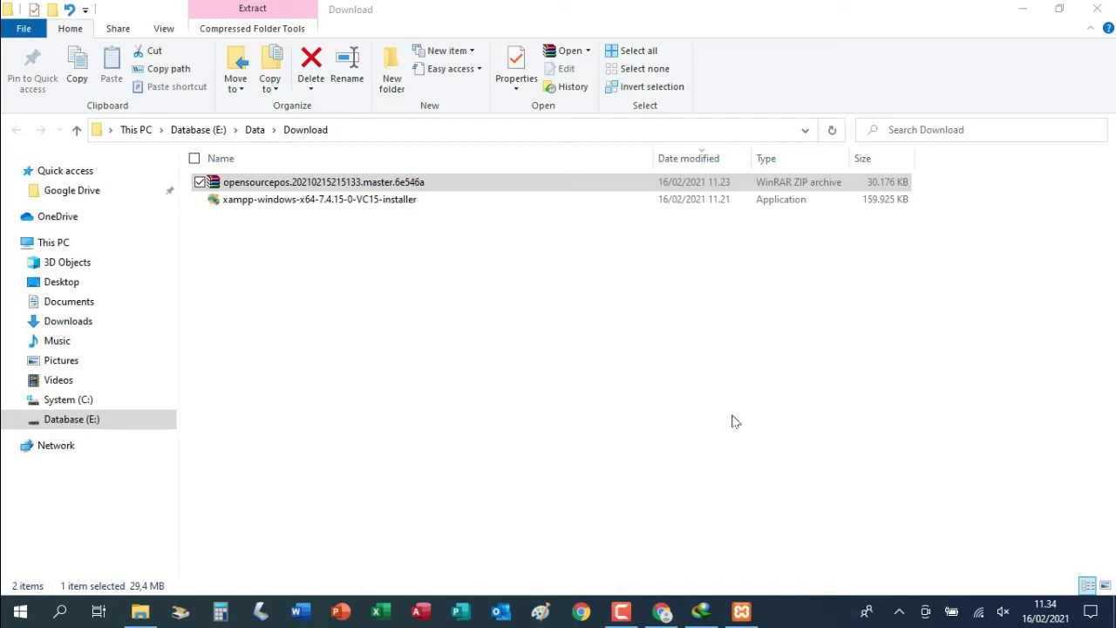
pyautogui.click(662, 613)
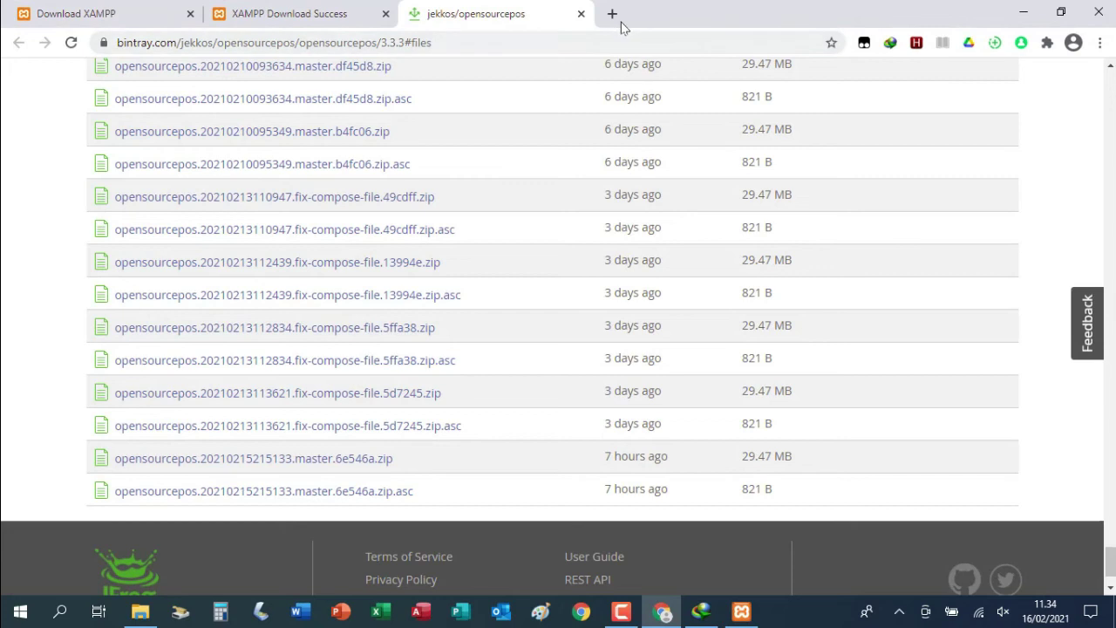
# Load localhost in a new tab and open phpMyAdmin from the XAMPP dashboard
pyautogui.click(612, 13)
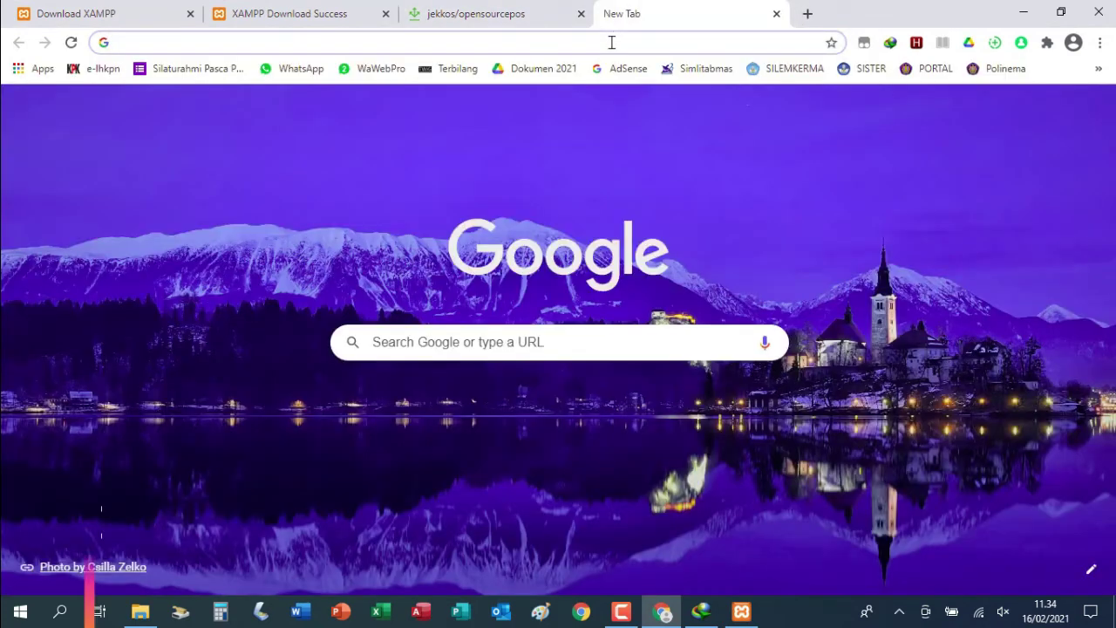
pyautogui.write('lo')
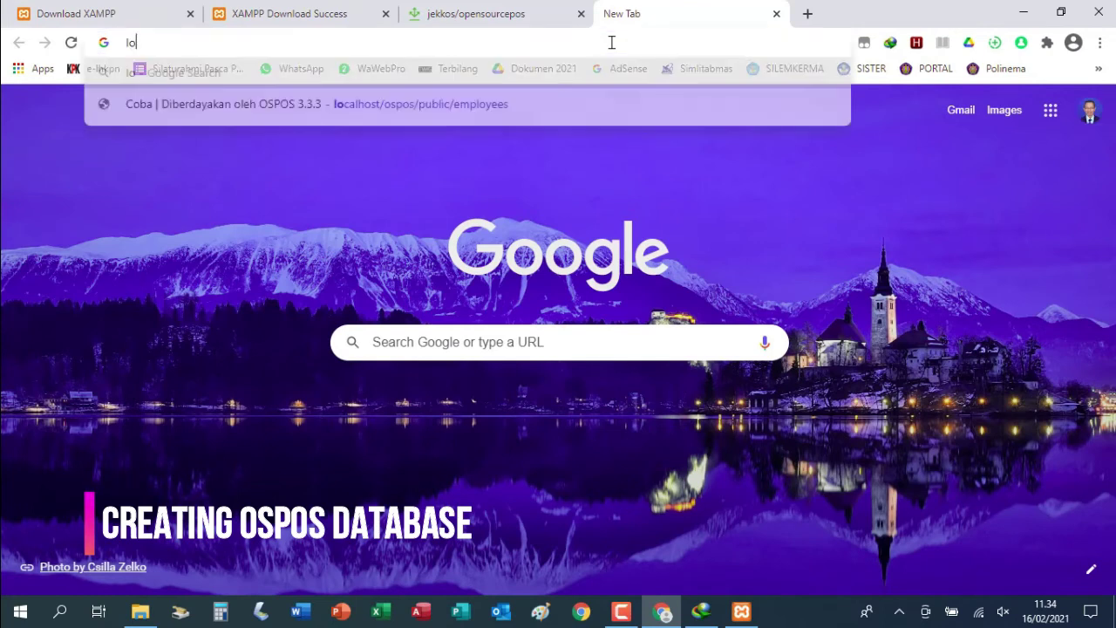
pyautogui.write('calhost')
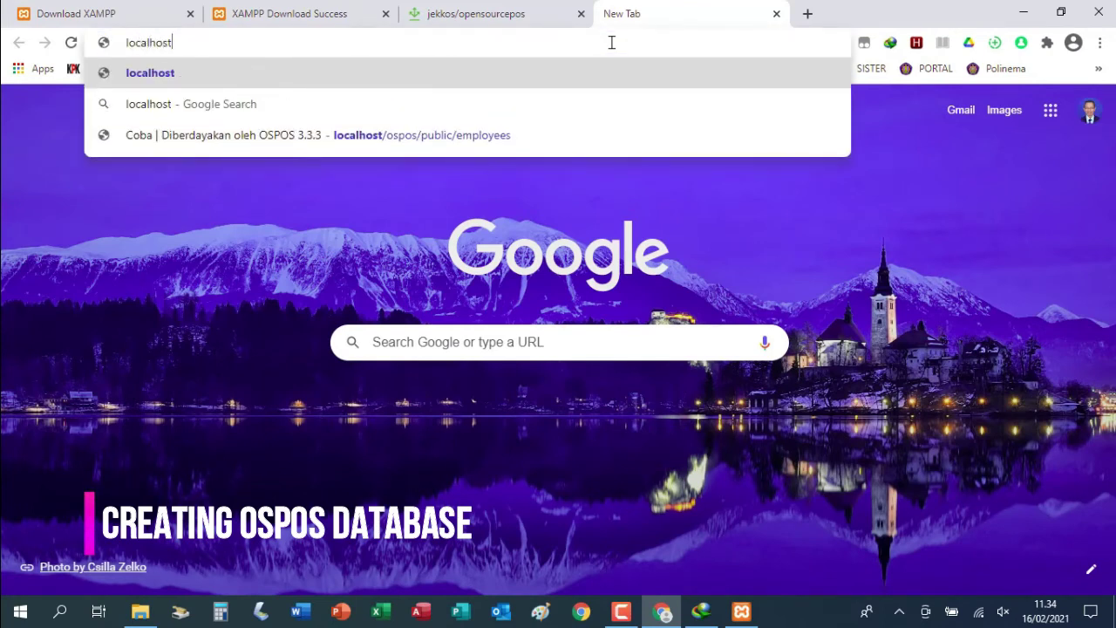
pyautogui.press('Return')
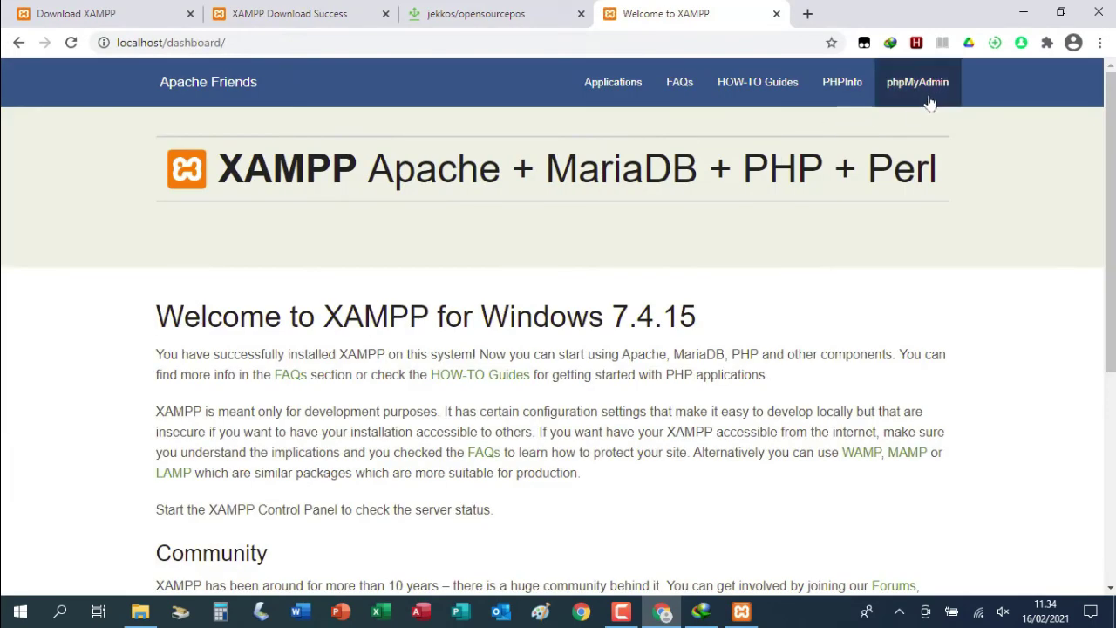
pyautogui.click(929, 100)
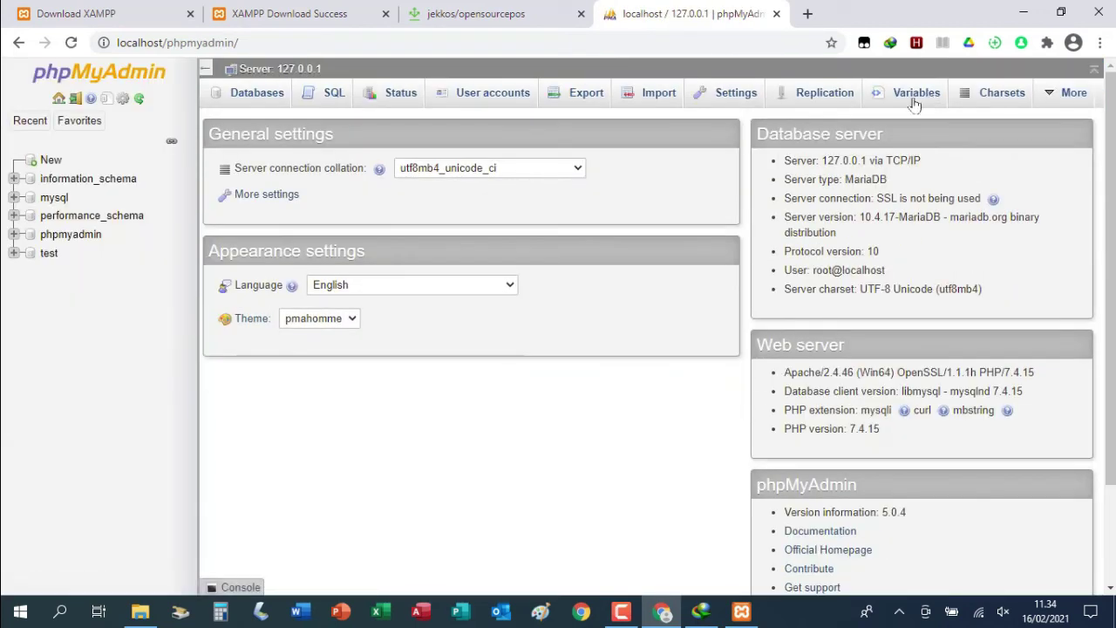
# Create an empty database named ospos with utf8mb4_general_ci collation
pyautogui.click(52, 163)
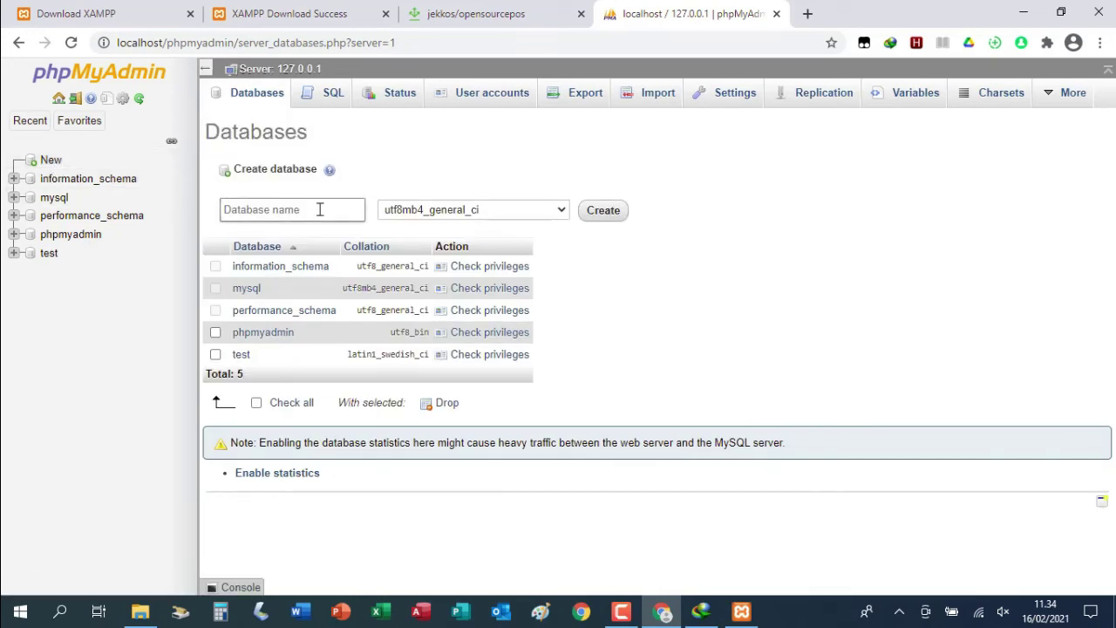
pyautogui.click(321, 209)
pyautogui.write('ospos')
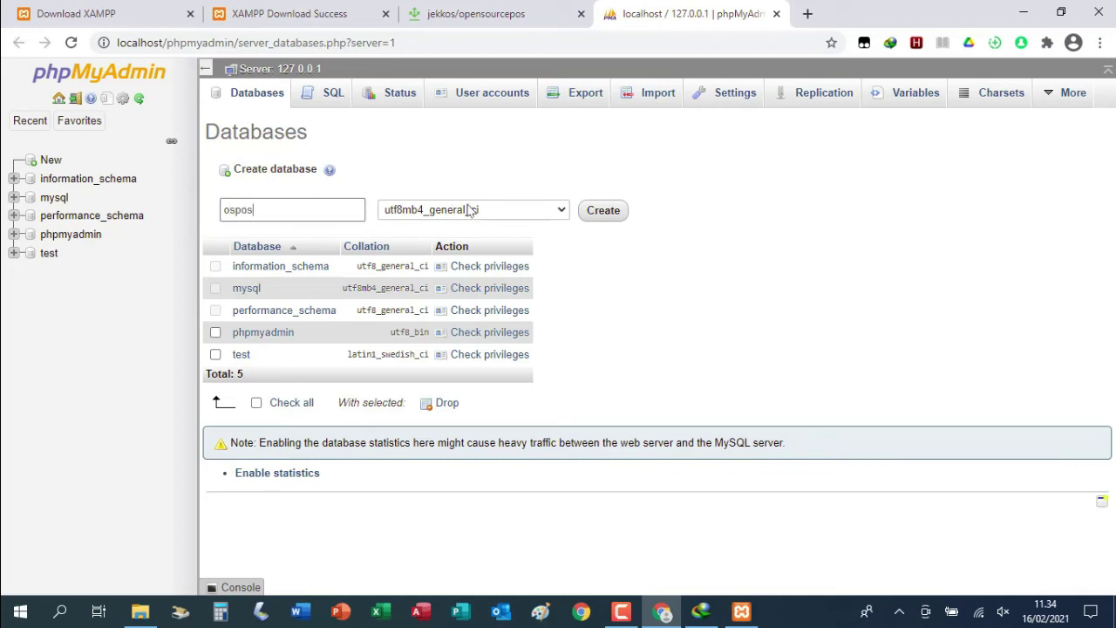
pyautogui.click(615, 215)
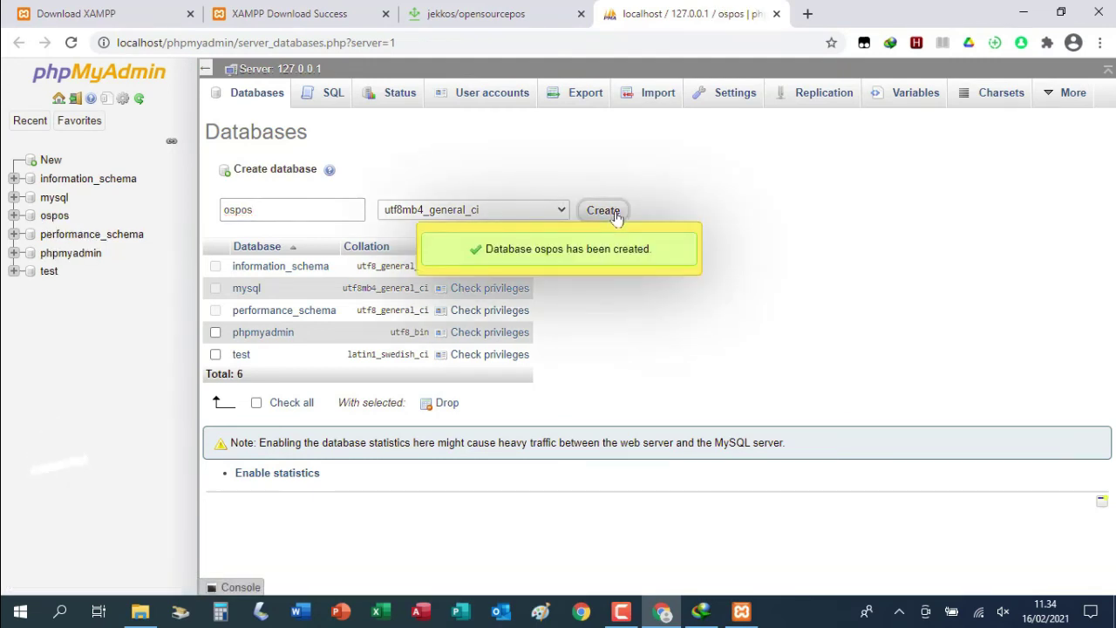
# Choose E:\xampp\htdocs\ospos\database\database.sql as the import file for ospos
pyautogui.click(624, 92)
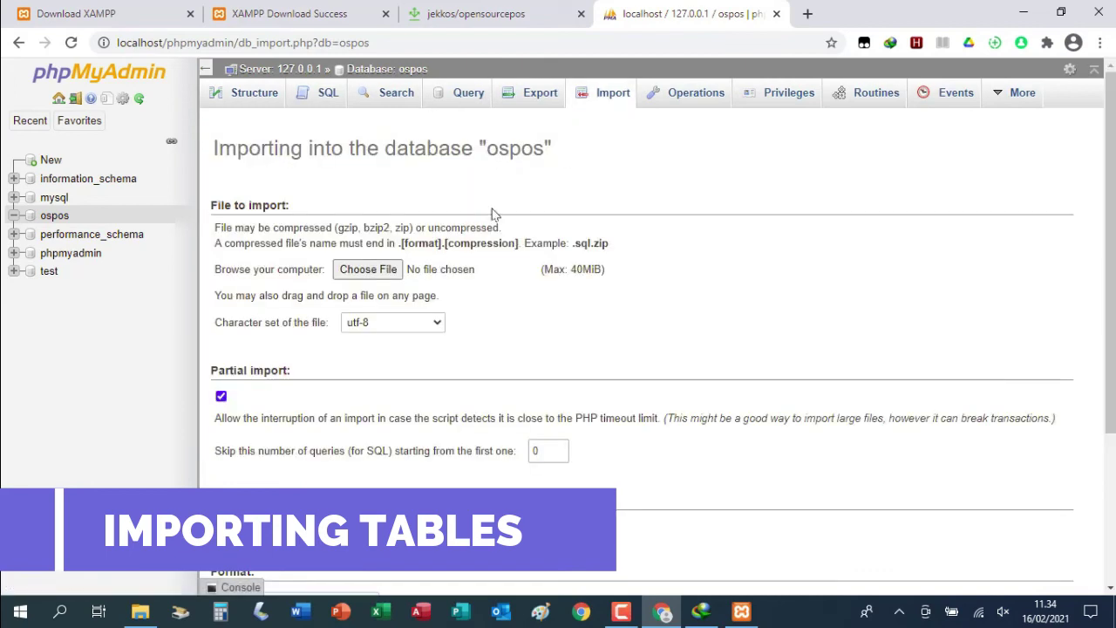
pyautogui.click(383, 272)
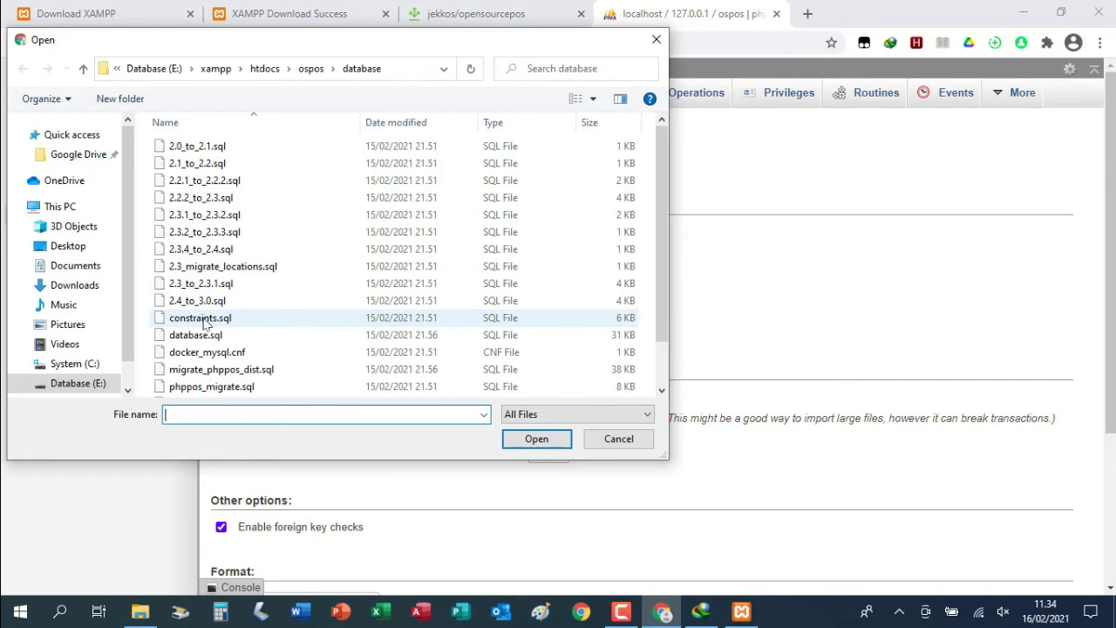
pyautogui.click(88, 384)
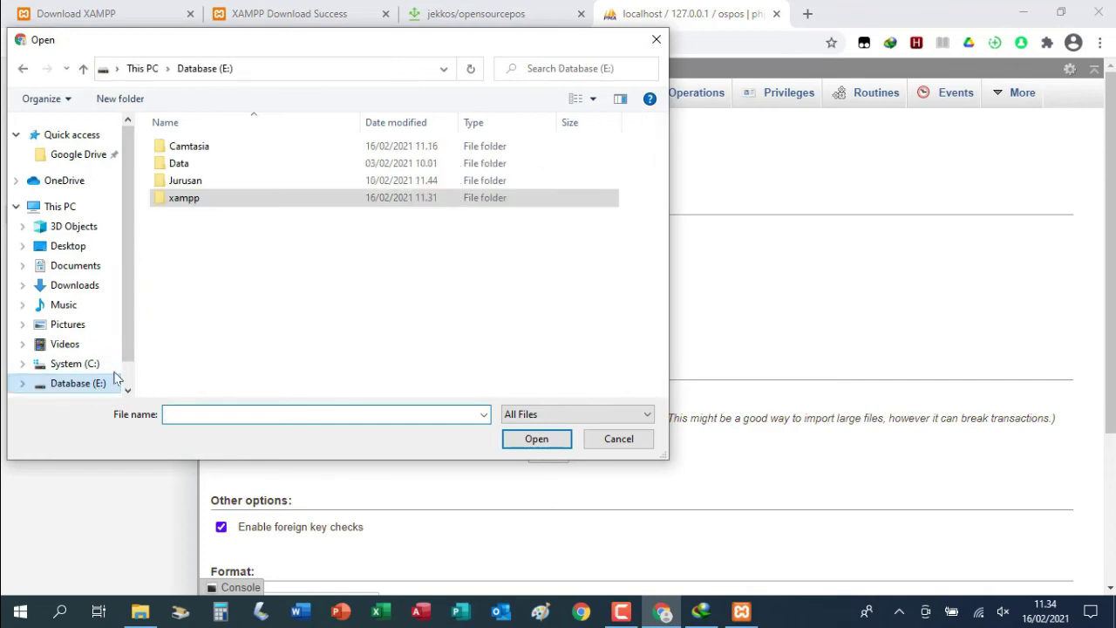
pyautogui.doubleClick(203, 202)
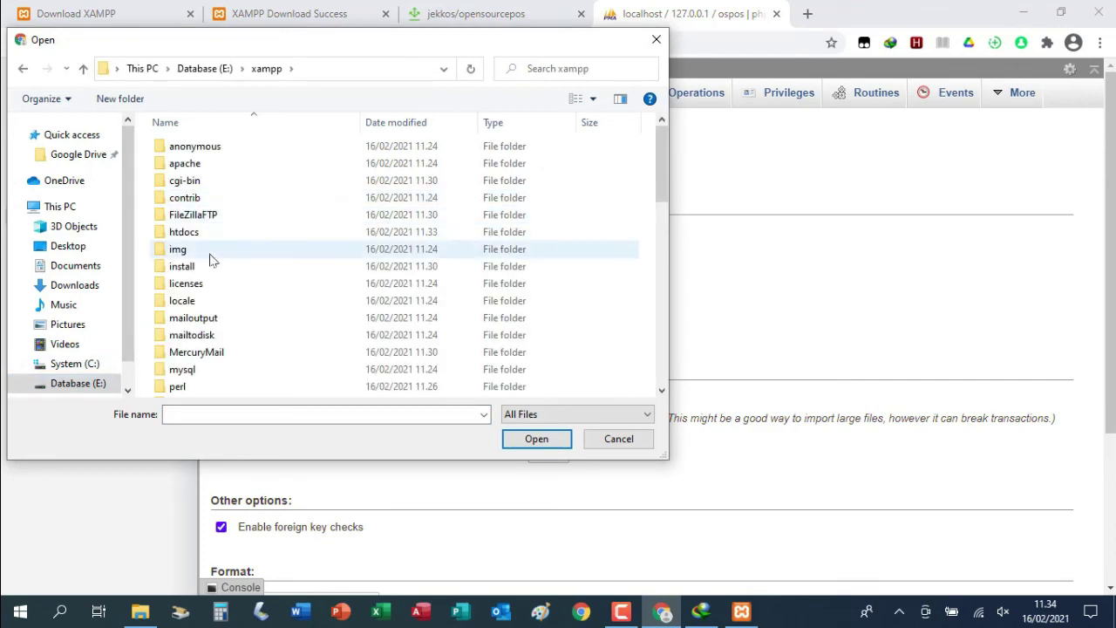
pyautogui.click(195, 239)
pyautogui.doubleClick(194, 242)
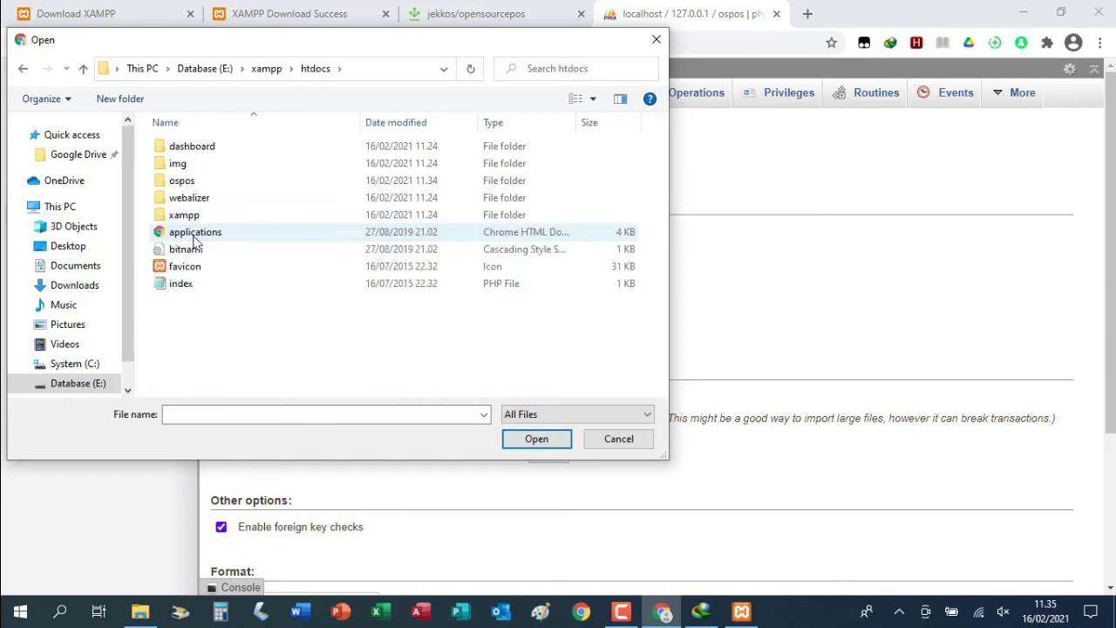
pyautogui.click(188, 187)
pyautogui.doubleClick(188, 187)
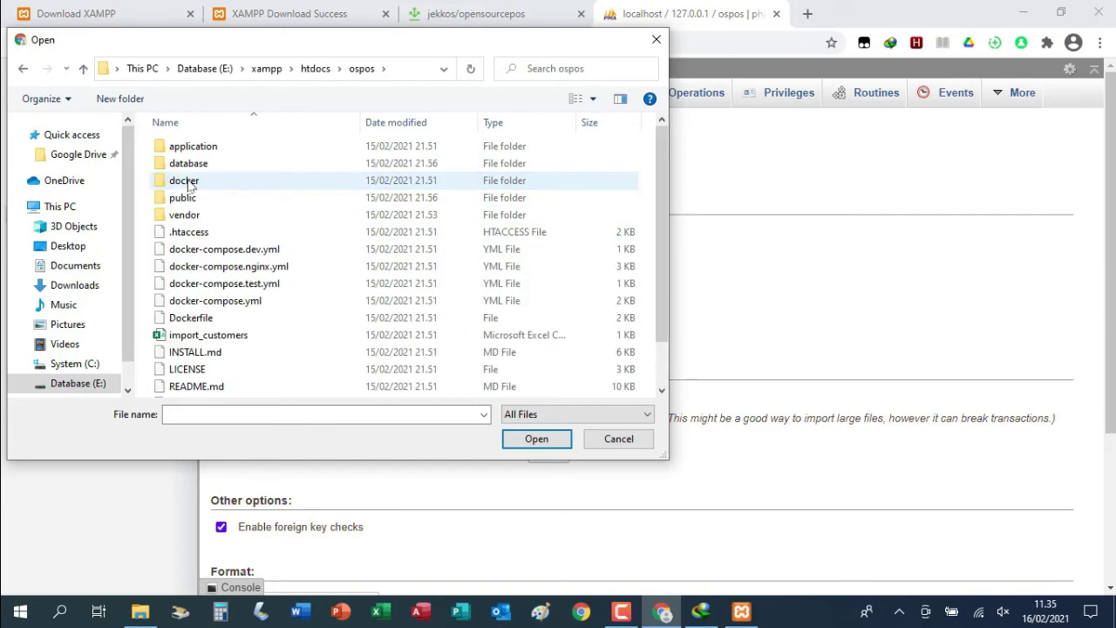
pyautogui.doubleClick(201, 164)
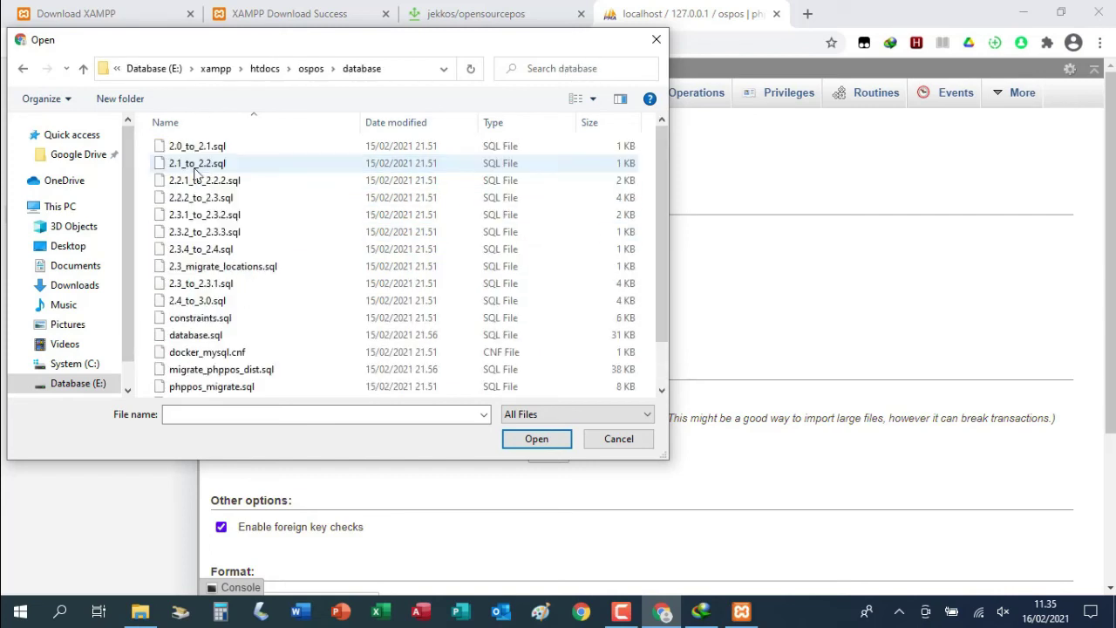
pyautogui.click(218, 340)
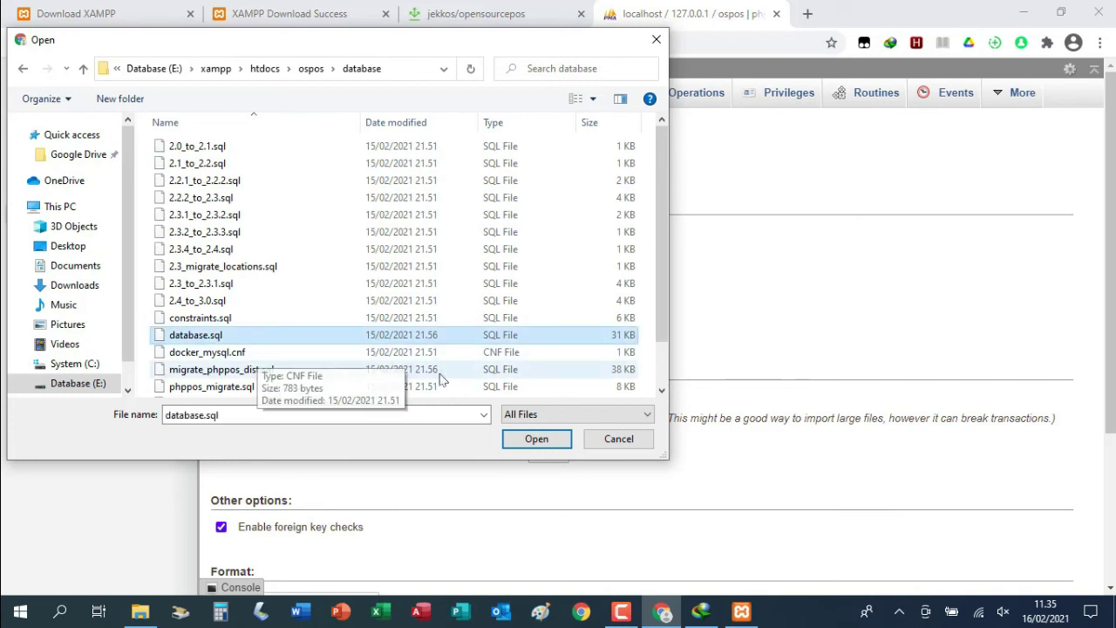
pyautogui.click(537, 439)
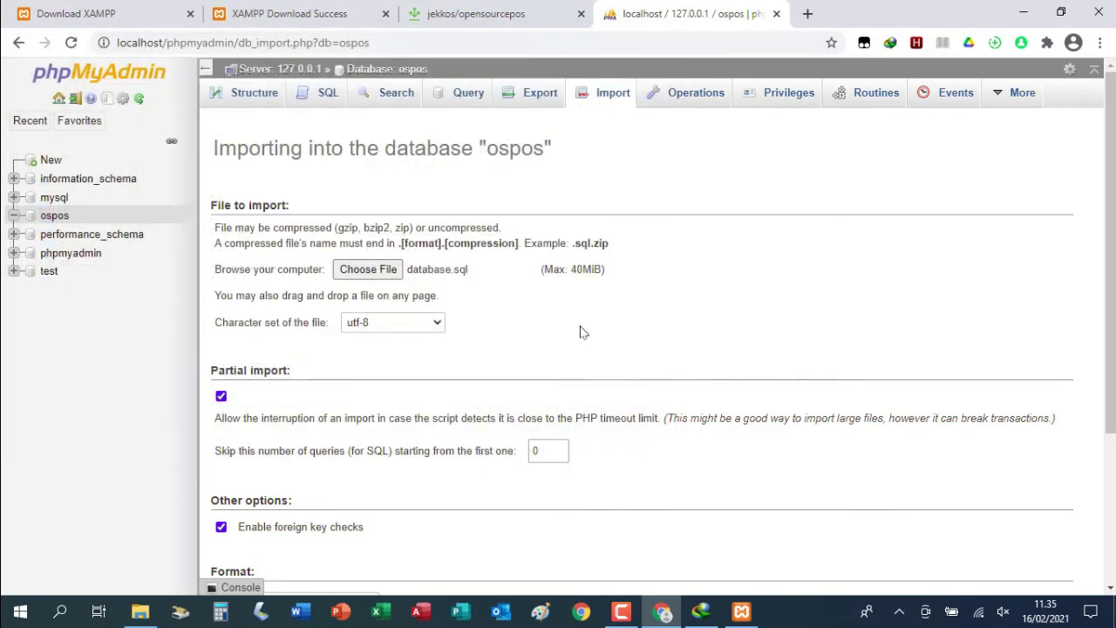
# Run the database.sql import into ospos (60 queries), then switch to File Explorer
pyautogui.scroll(-3, 780, 313)
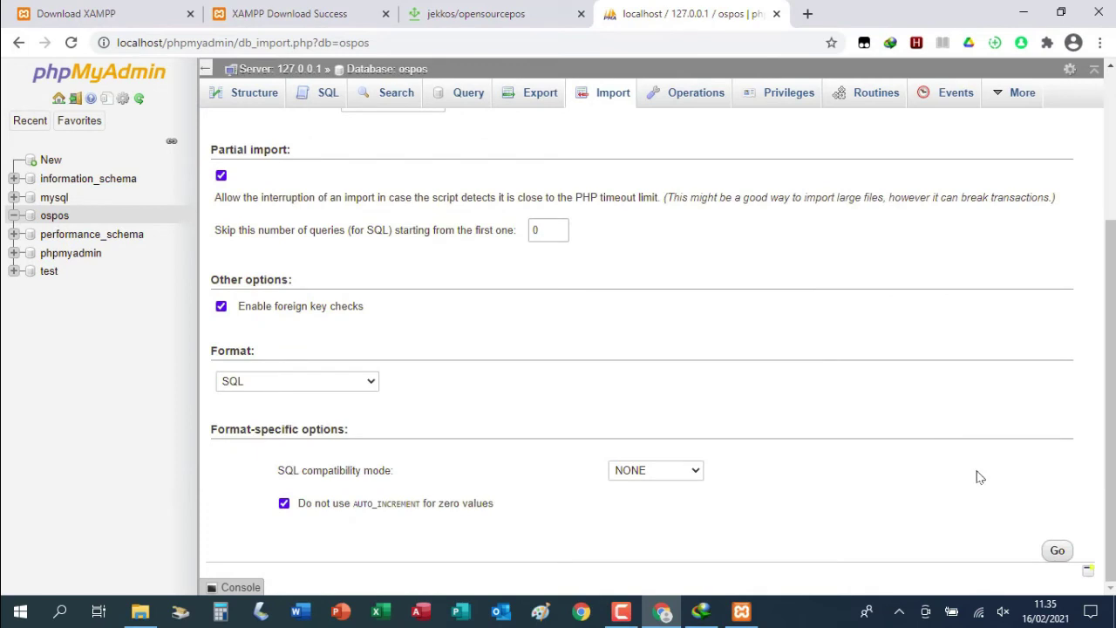
pyautogui.click(1057, 550)
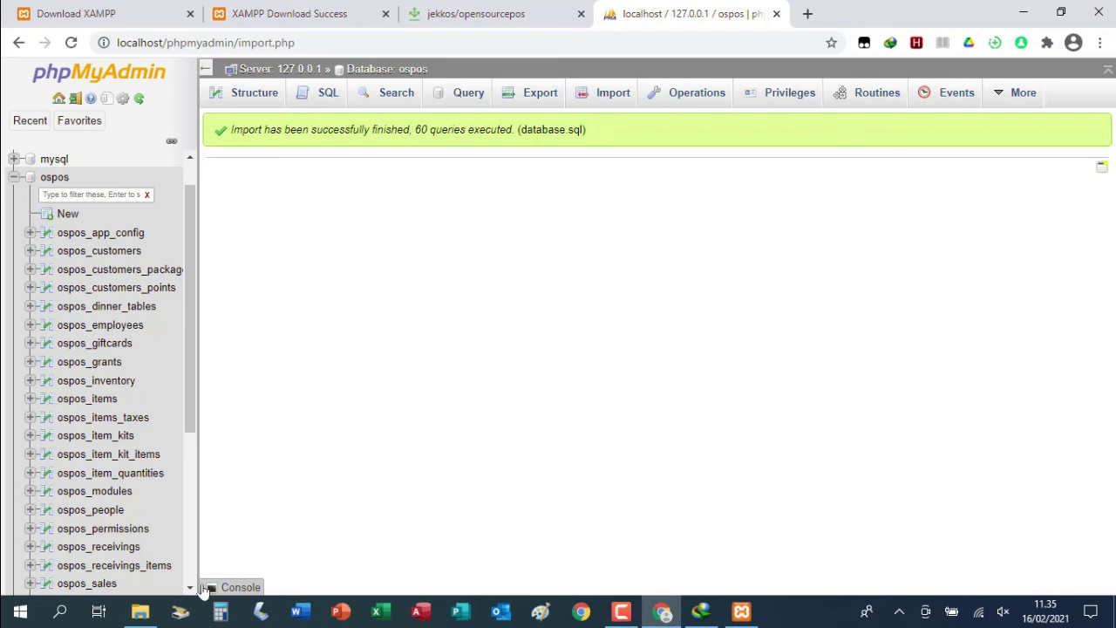
pyautogui.click(141, 613)
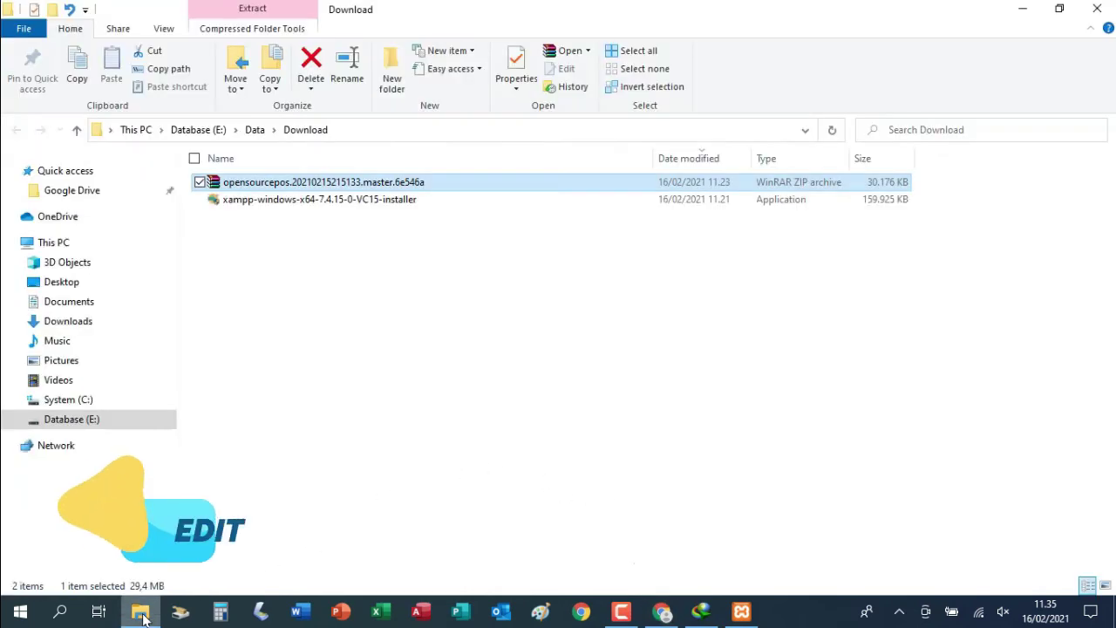
# Open the database file in E:\xampp\htdocs\ospos\application\config with Notepad
pyautogui.click(82, 420)
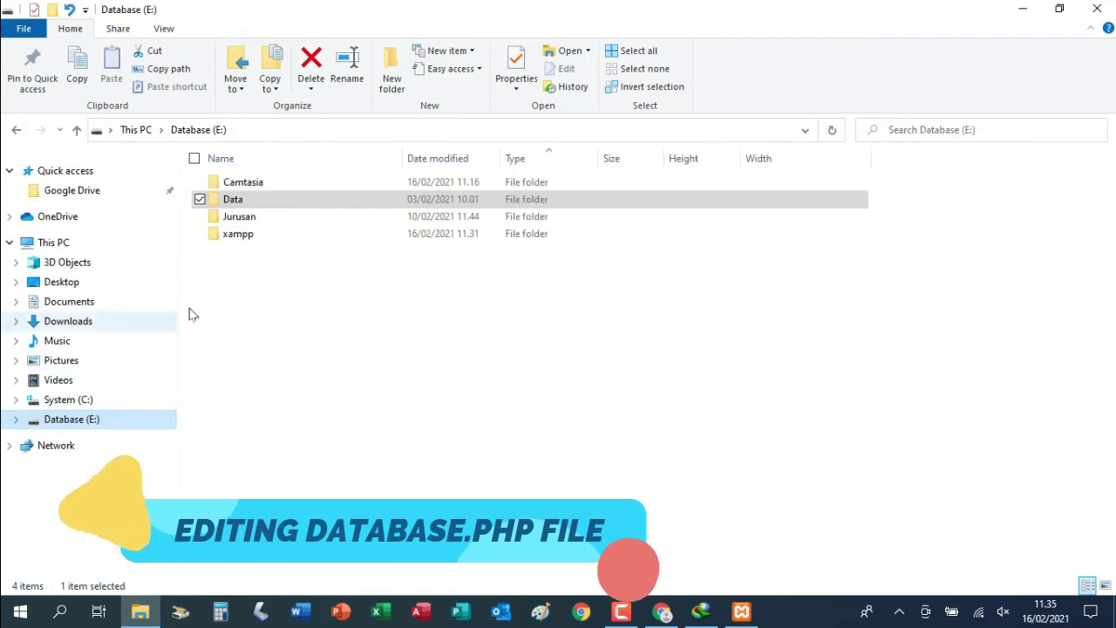
pyautogui.doubleClick(244, 235)
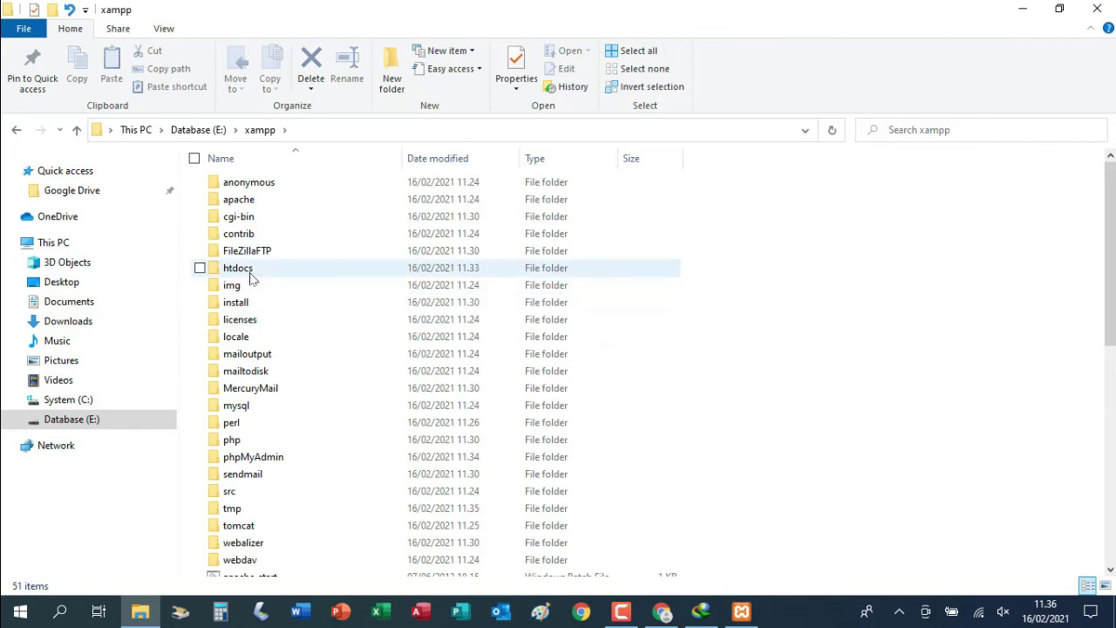
pyautogui.doubleClick(251, 272)
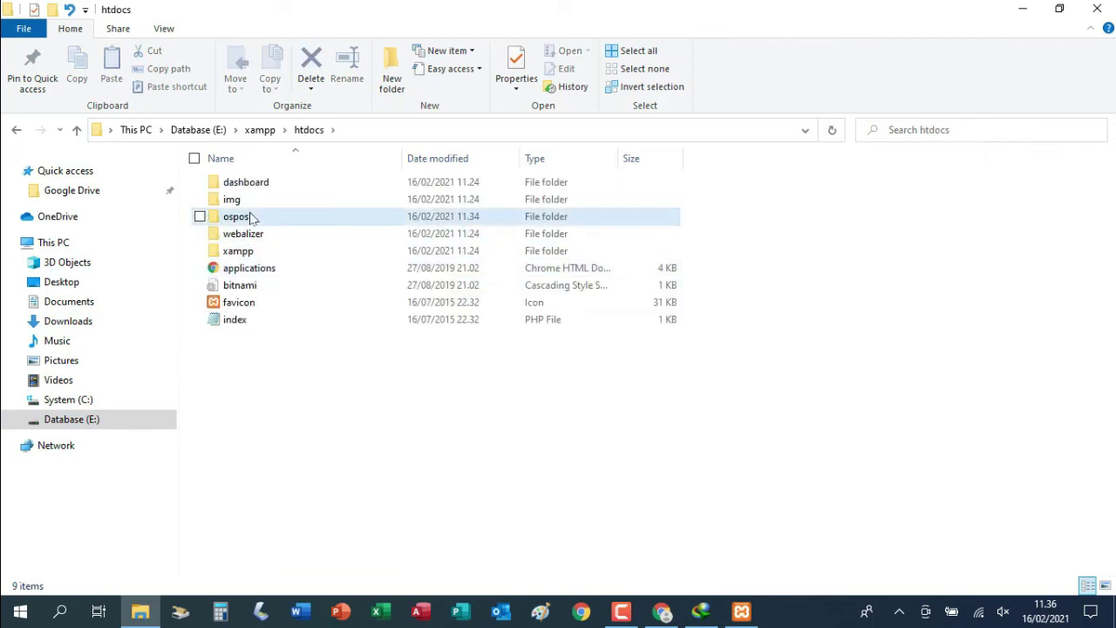
pyautogui.doubleClick(251, 217)
pyautogui.doubleClick(247, 184)
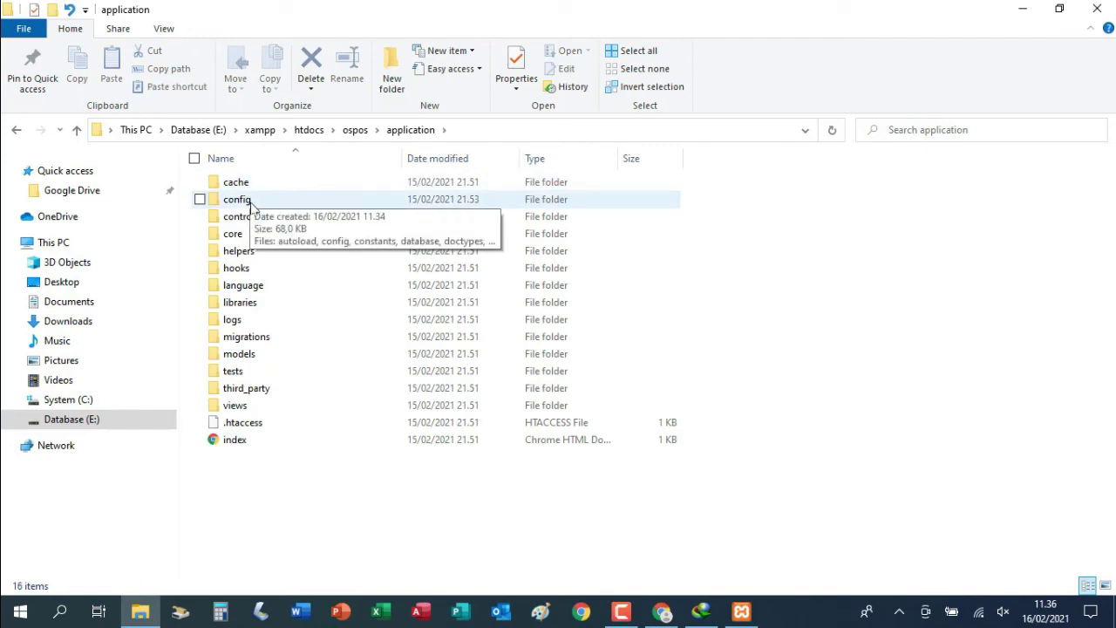
pyautogui.doubleClick(251, 205)
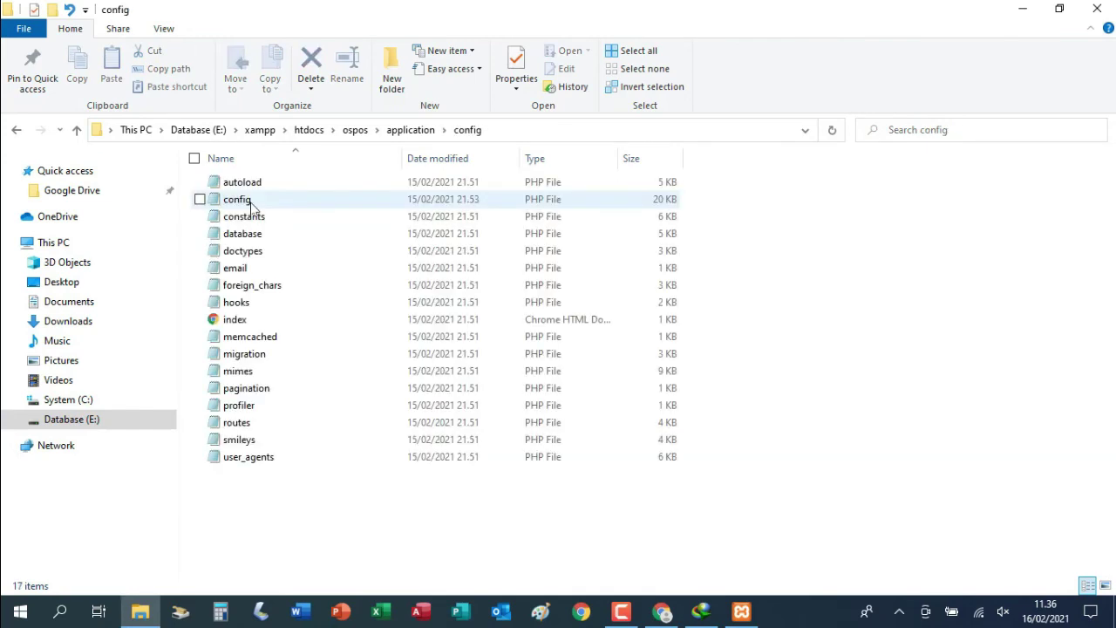
pyautogui.click(259, 237)
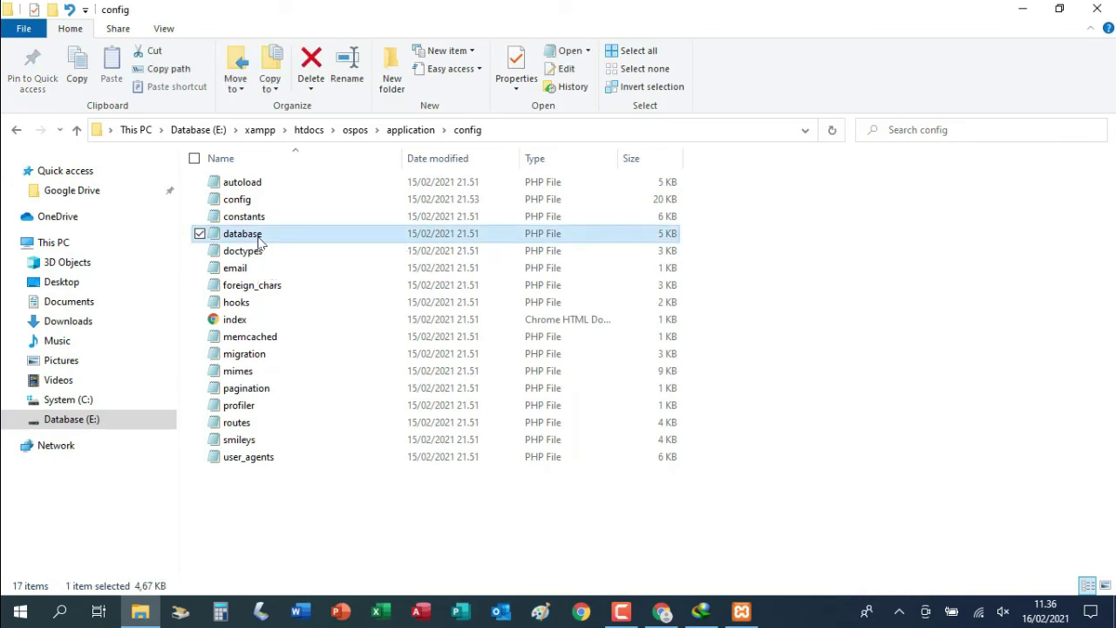
pyautogui.rightClick(259, 237)
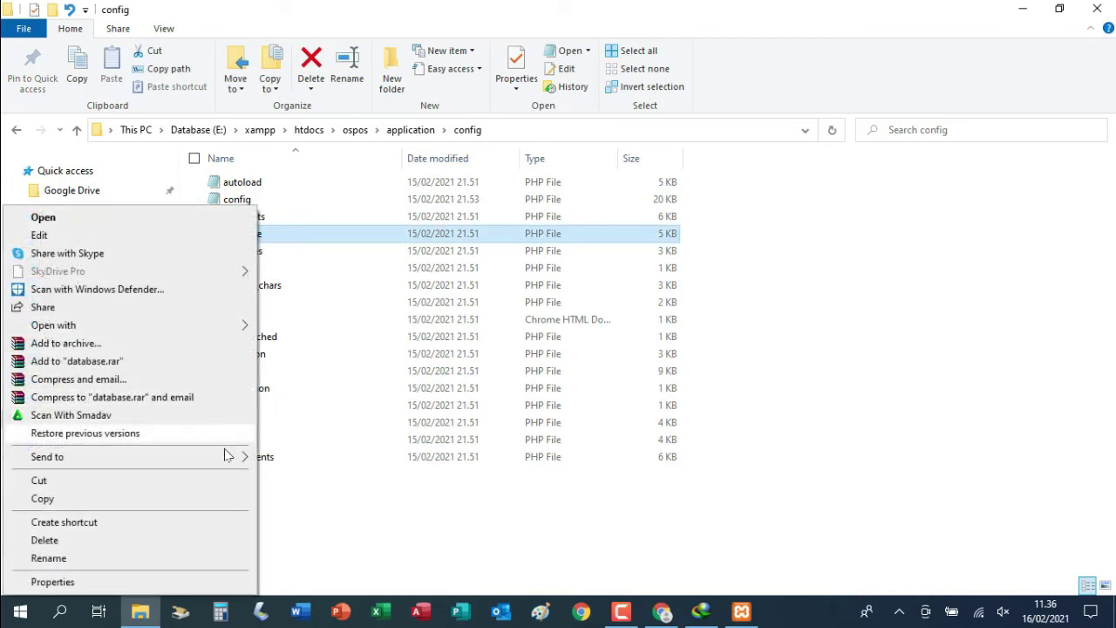
pyautogui.moveTo(242, 329)
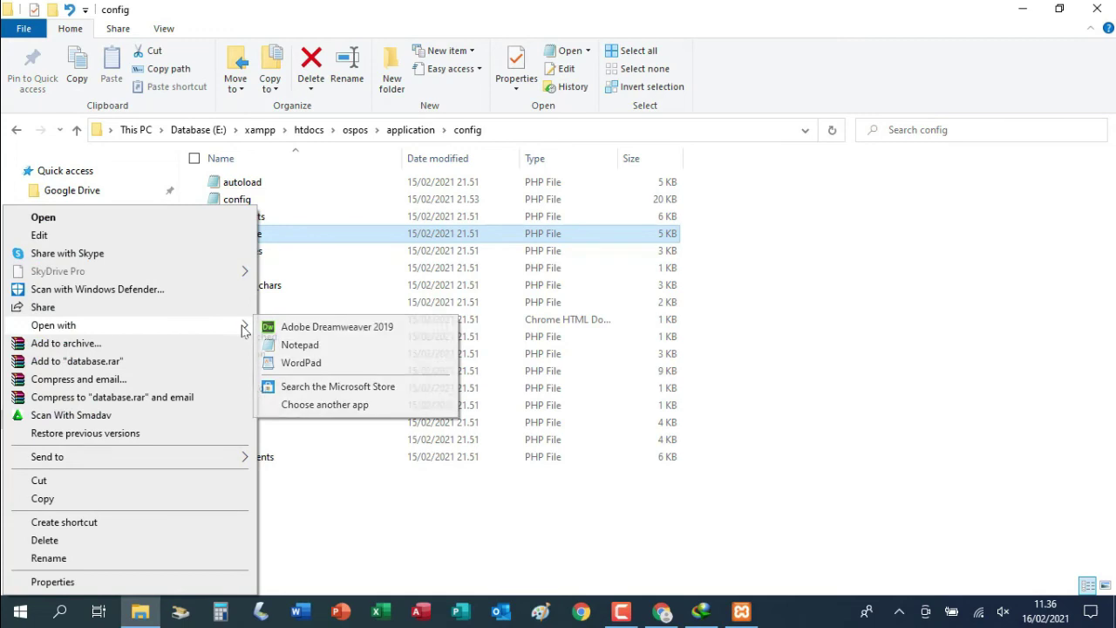
pyautogui.click(303, 346)
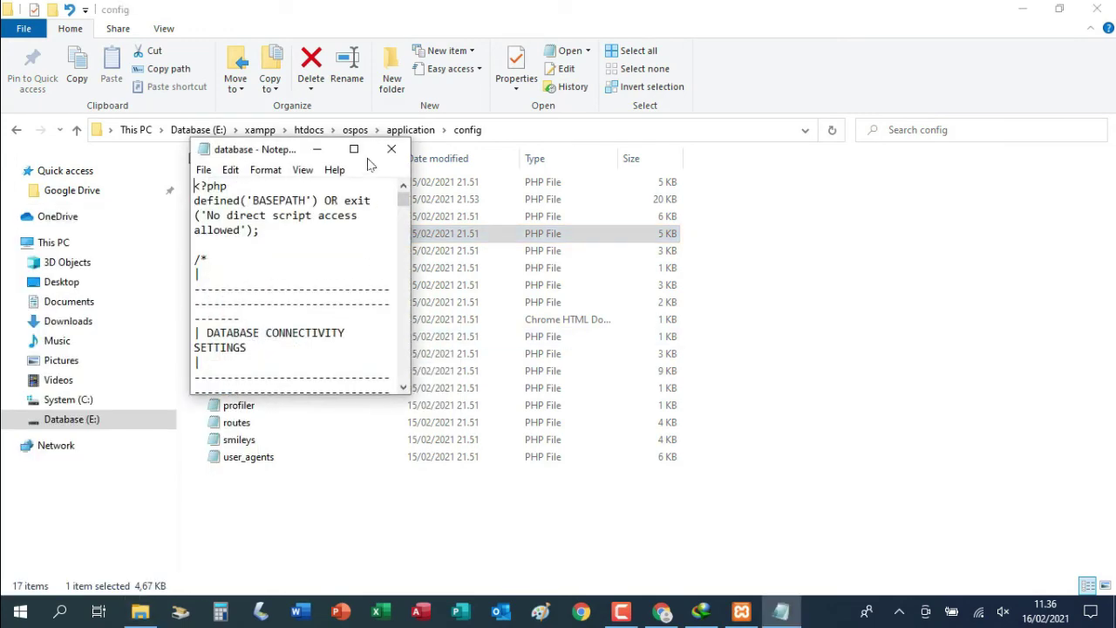
# Set the config username to root and clear the password value
pyautogui.click(353, 149)
pyautogui.scroll(-13, 526, 279)
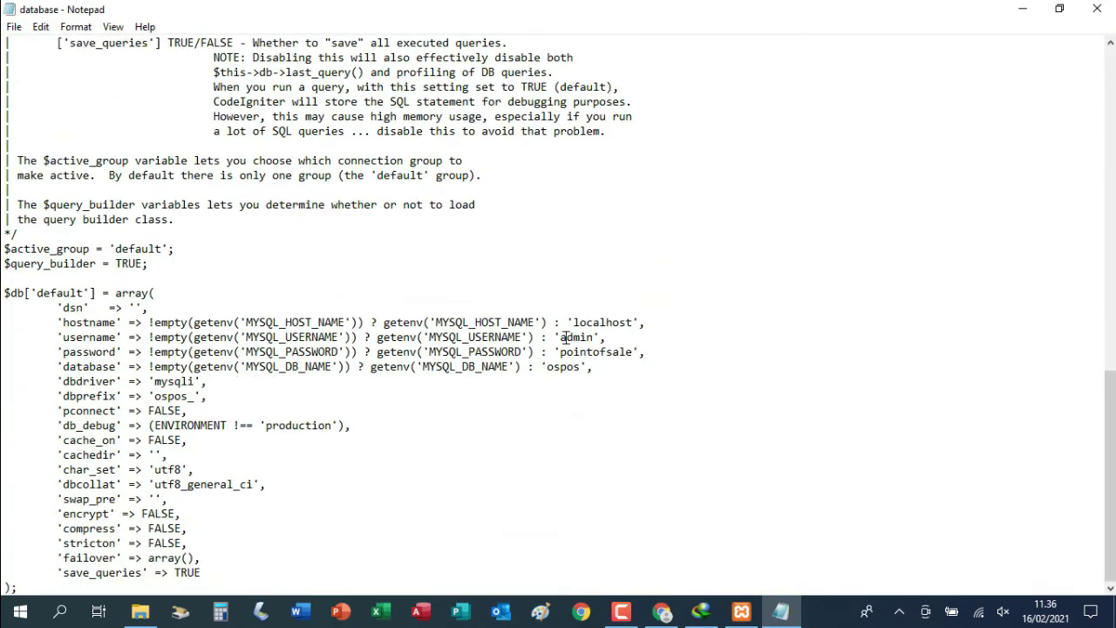
pyautogui.moveTo(561, 338); pyautogui.dragTo(592, 339)
pyautogui.write('root')
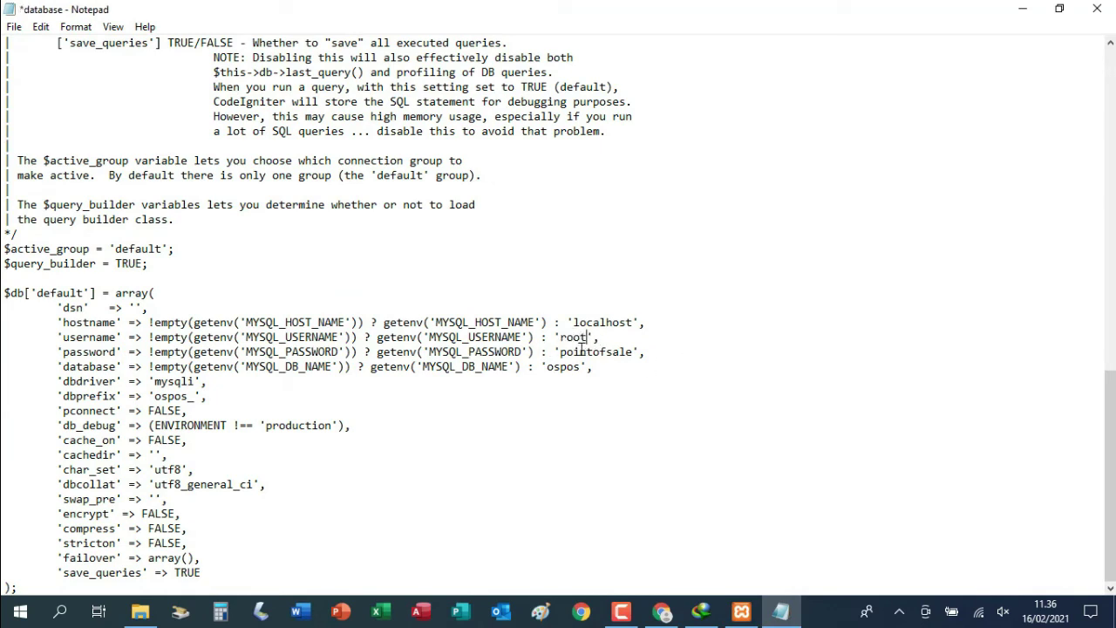
pyautogui.click(562, 352)
pyautogui.moveTo(561, 352); pyautogui.dragTo(632, 353)
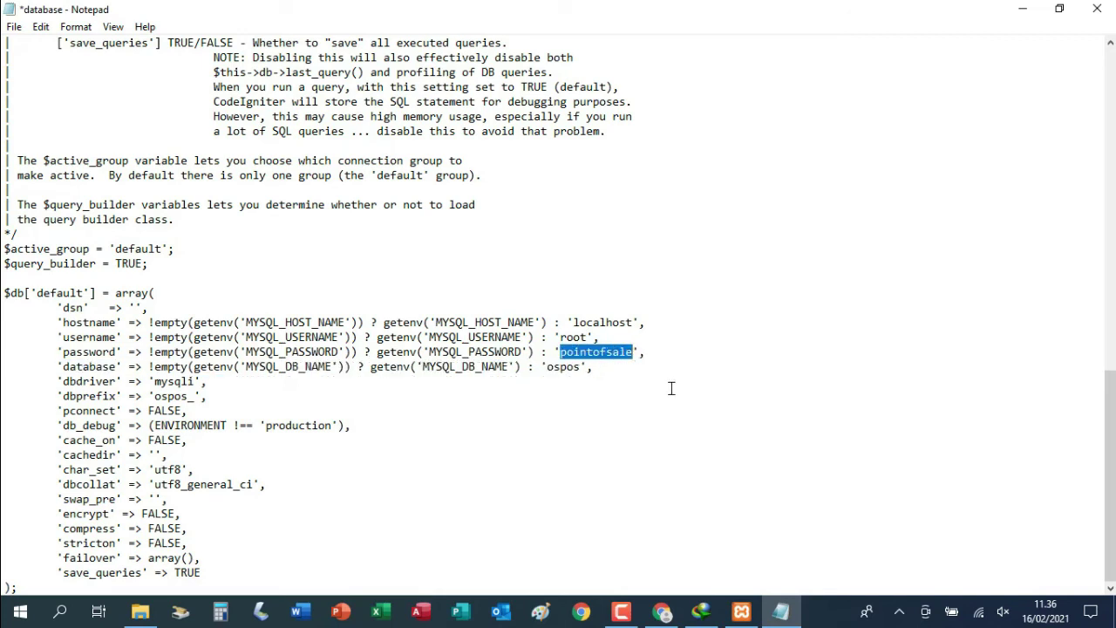
pyautogui.press('BackSpace')
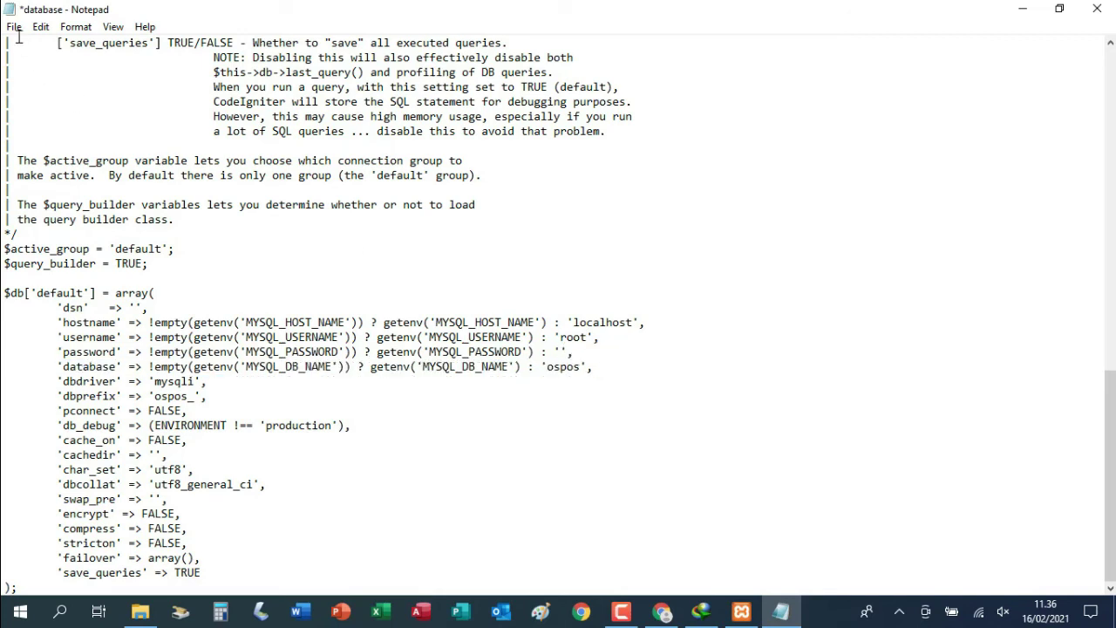
# Save the edited database config and close Notepad
pyautogui.click(15, 27)
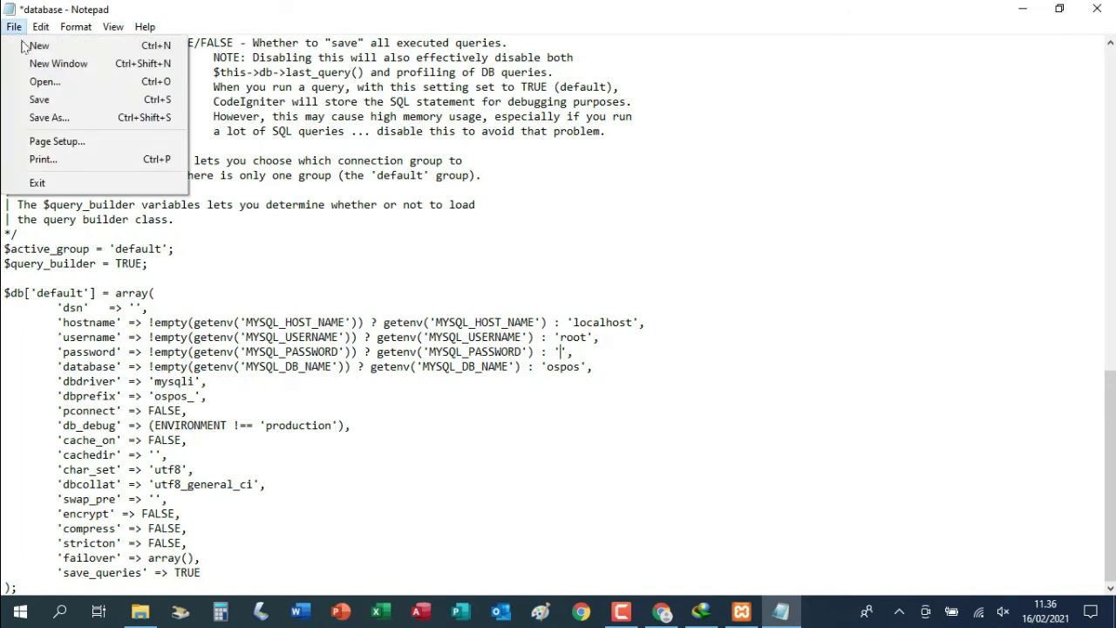
pyautogui.click(39, 99)
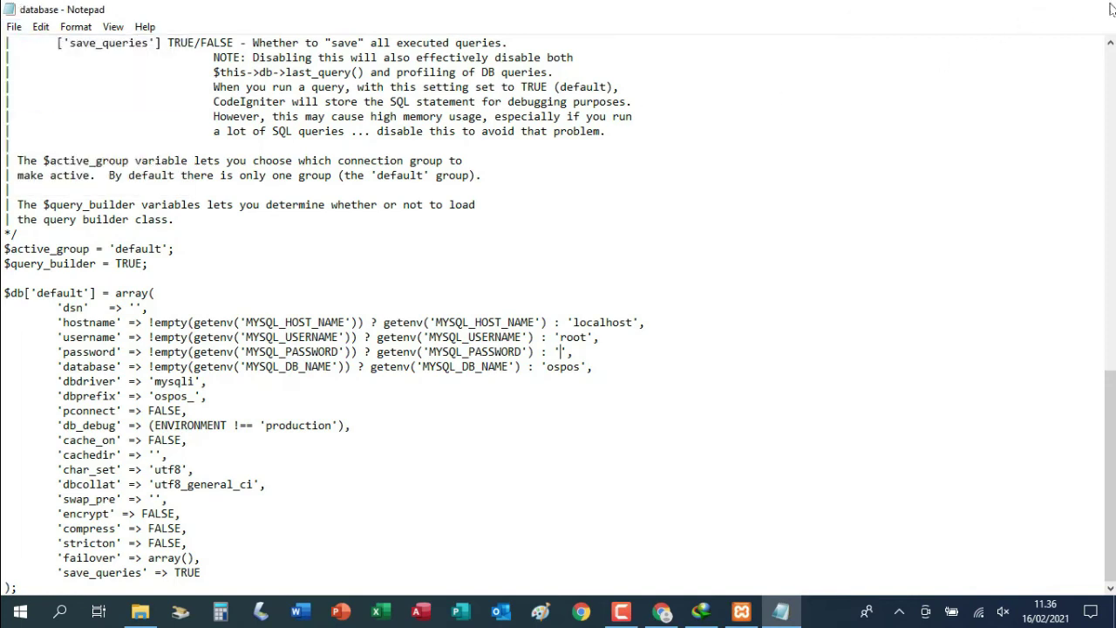
pyautogui.click(1108, 9)
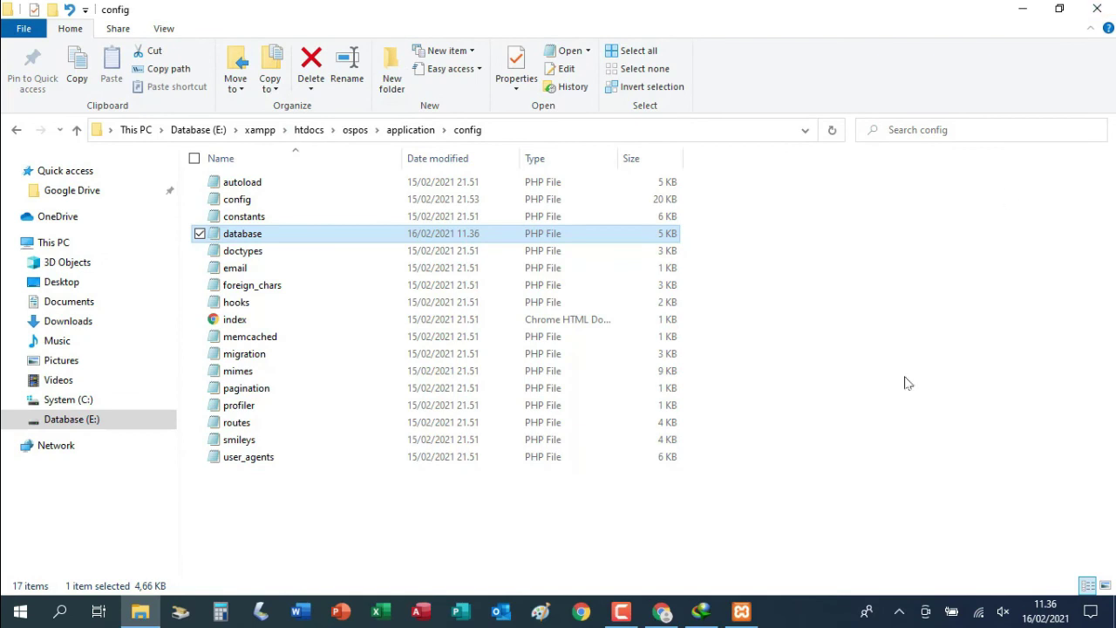
# Return to the Chrome window showing phpMyAdmin's ospos database
pyautogui.moveTo(667, 617)
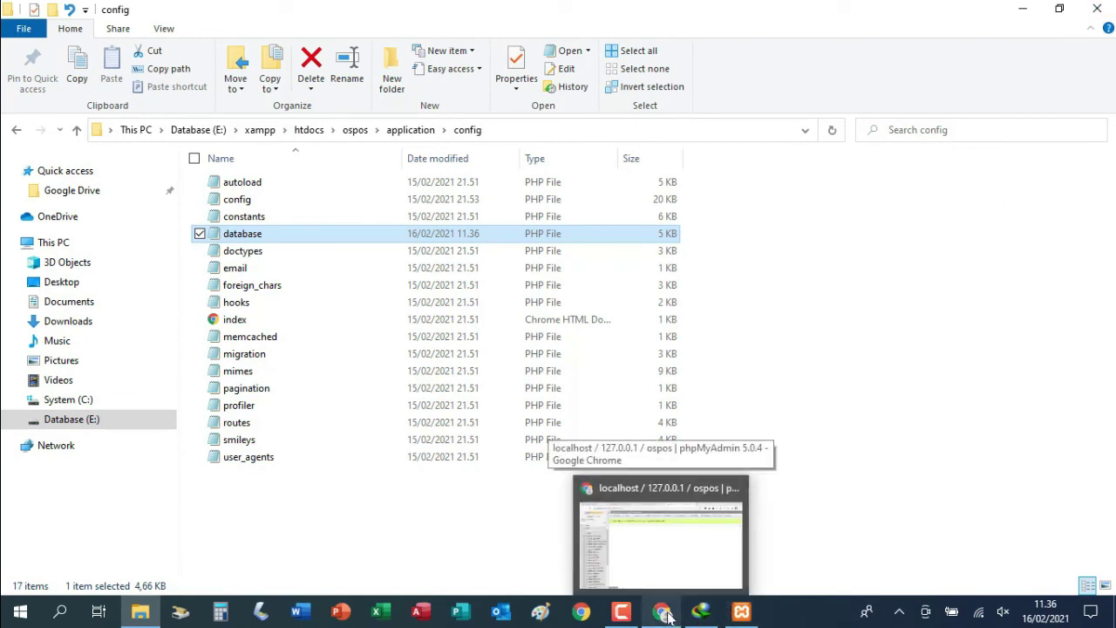
pyautogui.click(665, 615)
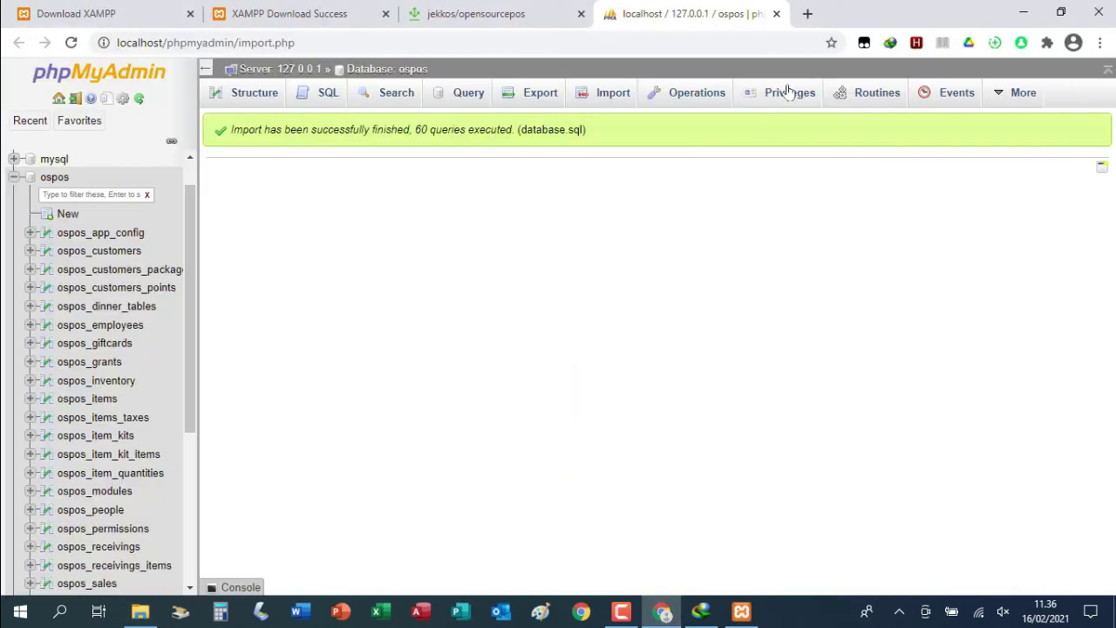
# Load localhost/ospos/public in a new Chrome tab to reach the OSPOS login
pyautogui.click(809, 14)
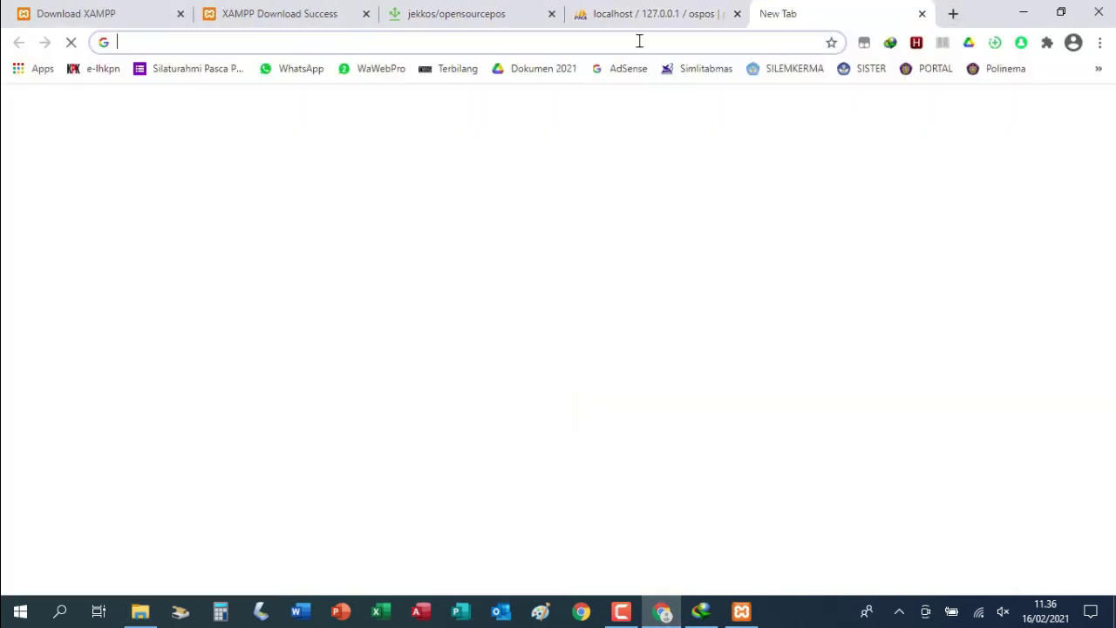
pyautogui.write('l')
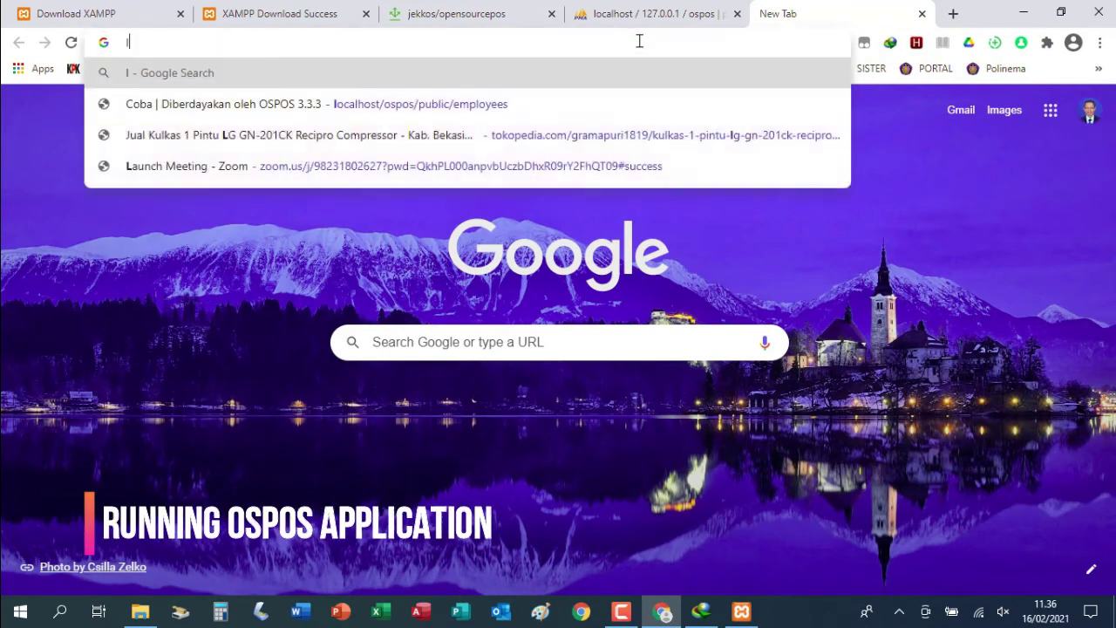
pyautogui.write('ocalhost/')
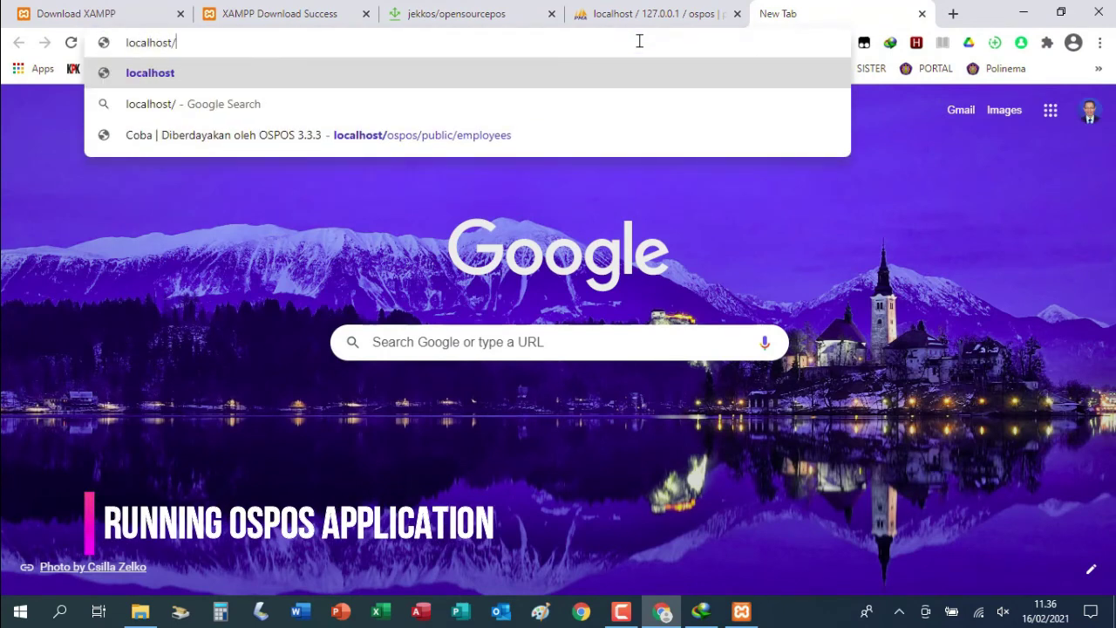
pyautogui.write('os')
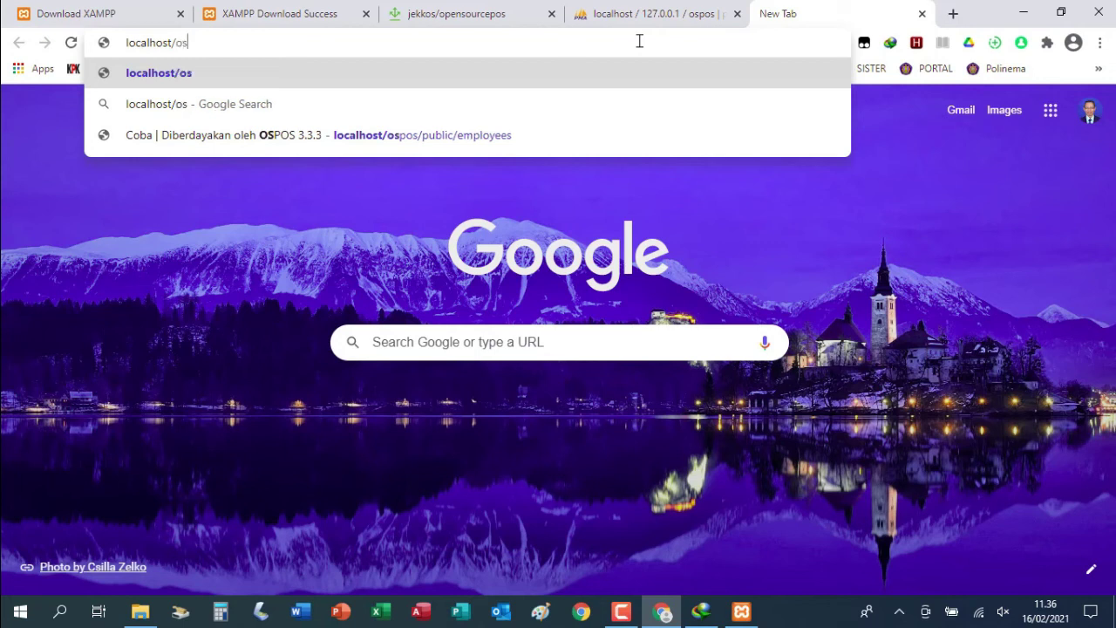
pyautogui.write('pos/')
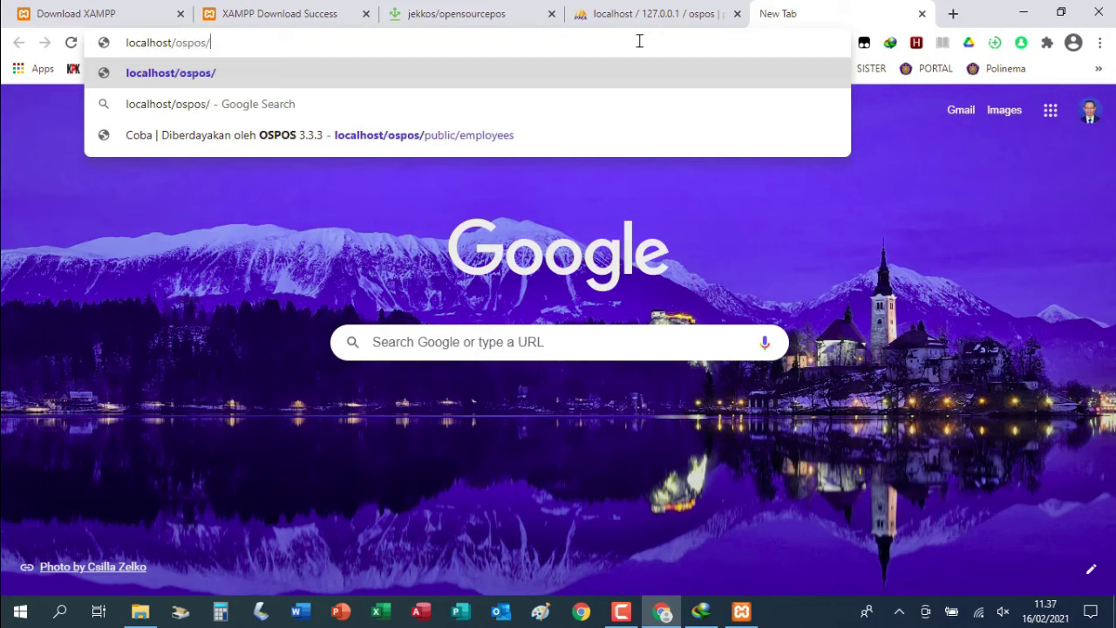
pyautogui.write('public')
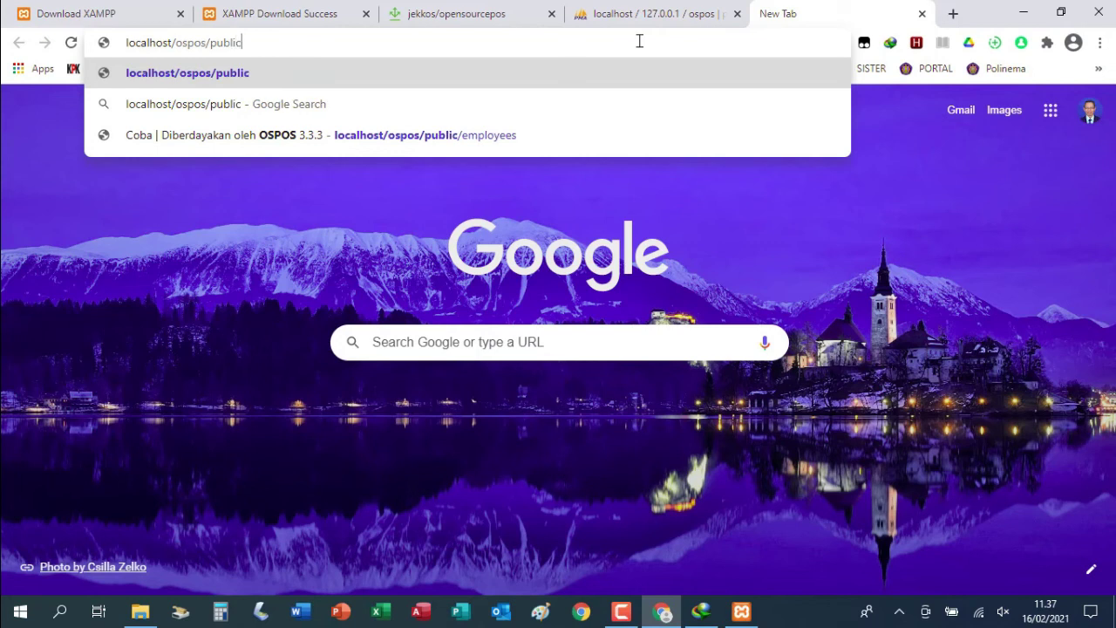
pyautogui.press('Return')
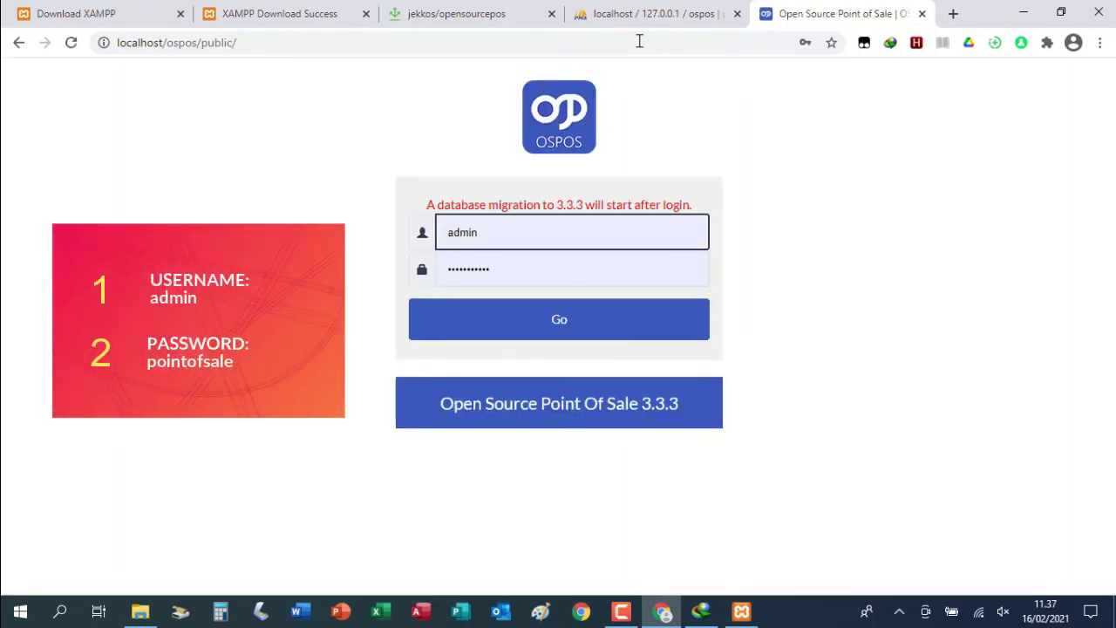
# Enter username admin and the administrator password on the OSPOS login form
pyautogui.moveTo(486, 229); pyautogui.dragTo(445, 233)
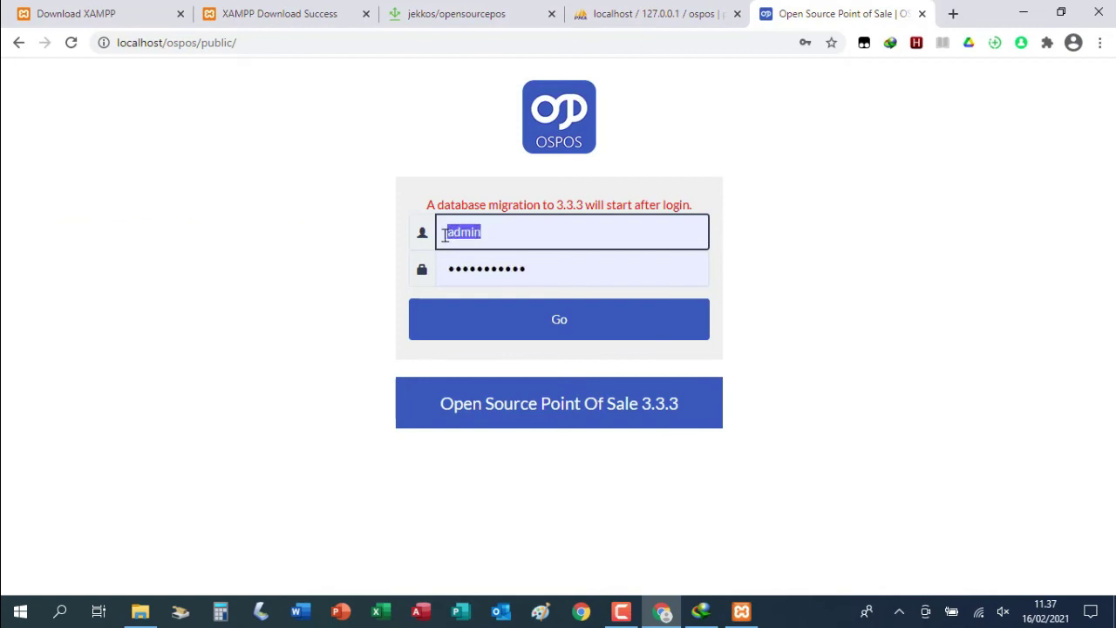
pyautogui.write('admin')
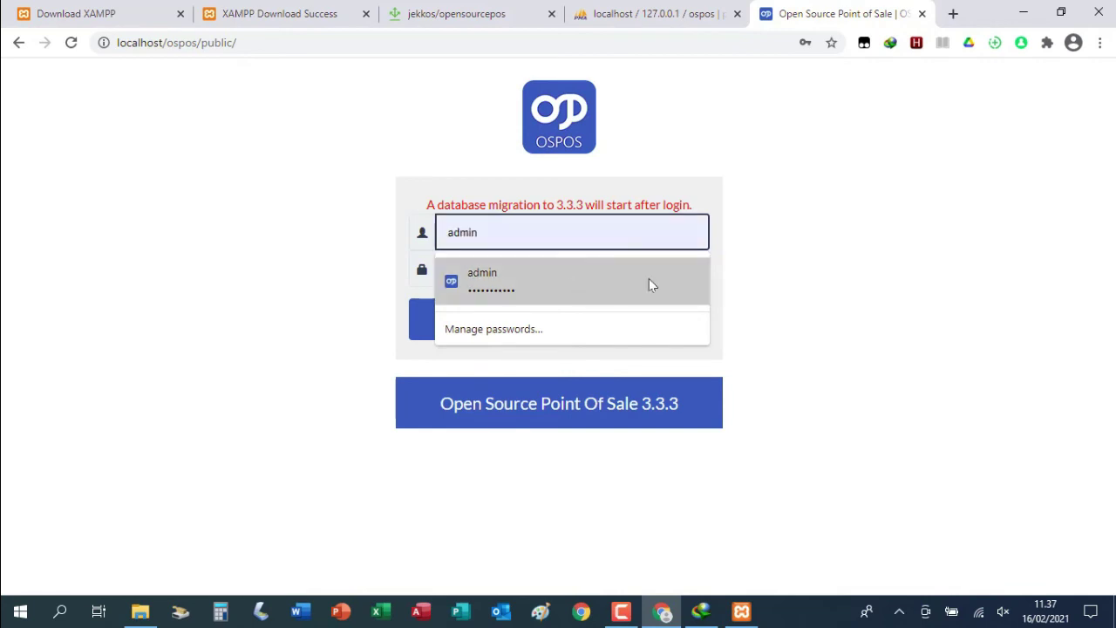
pyautogui.click(649, 278)
pyautogui.moveTo(610, 276); pyautogui.dragTo(440, 268)
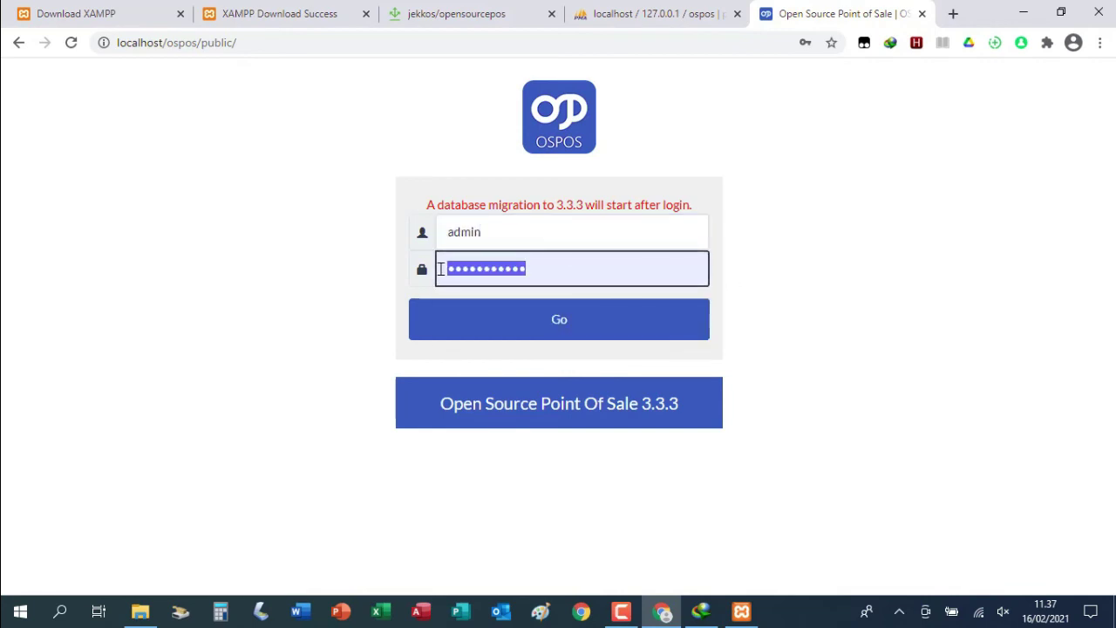
pyautogui.write('pointof')
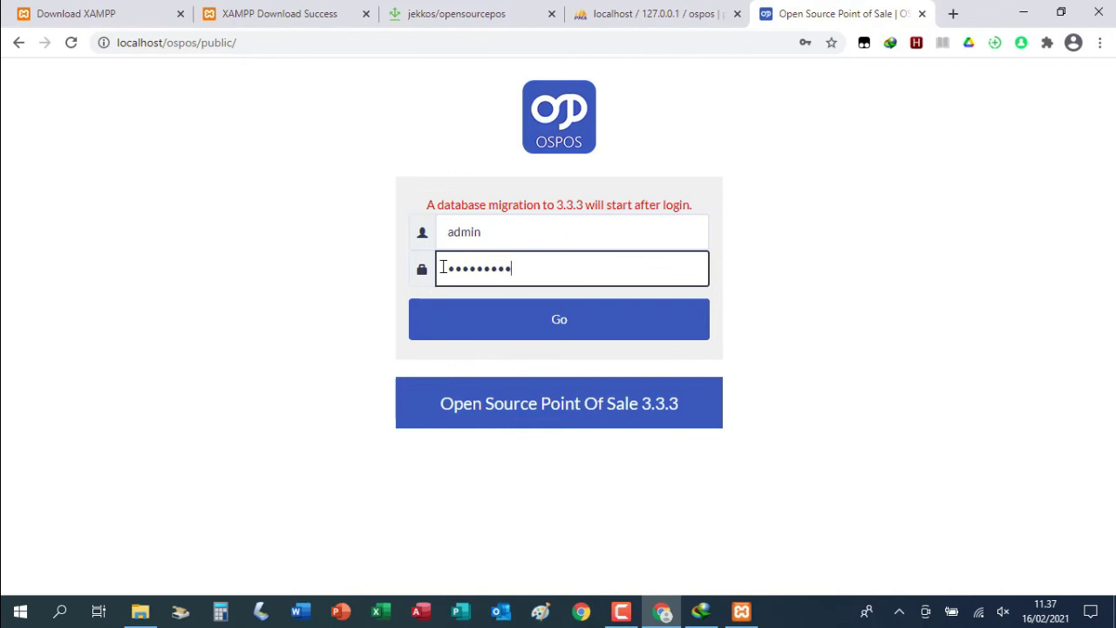
pyautogui.write('sale')
pyautogui.click(443, 268)
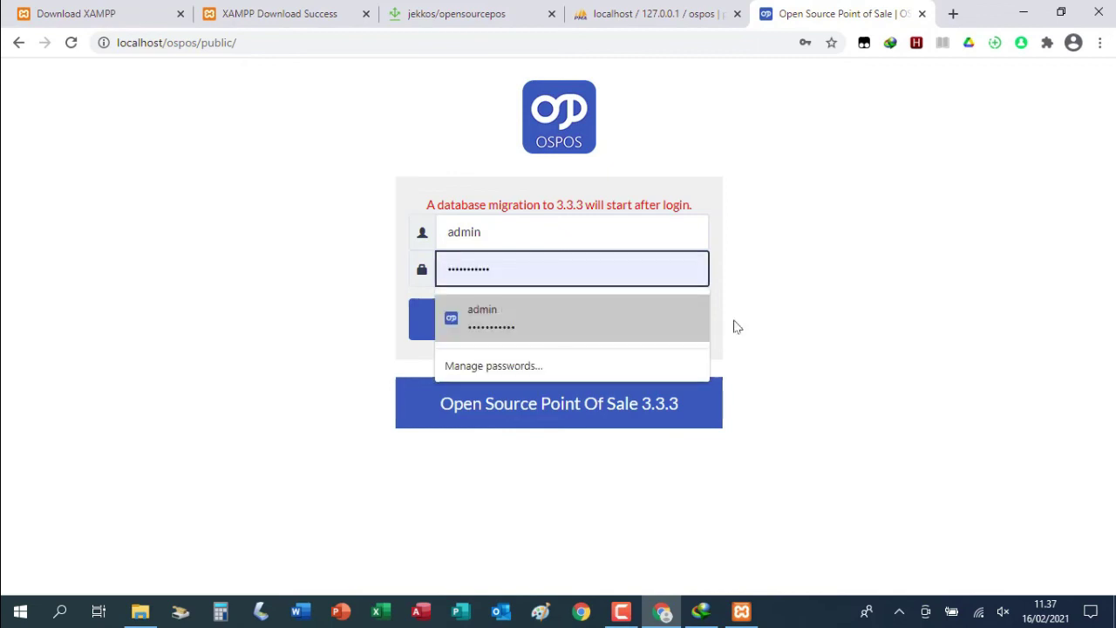
pyautogui.click(723, 314)
# Submit the login, highlight the php.ini error, and return to File Explorer
pyautogui.click(556, 325)
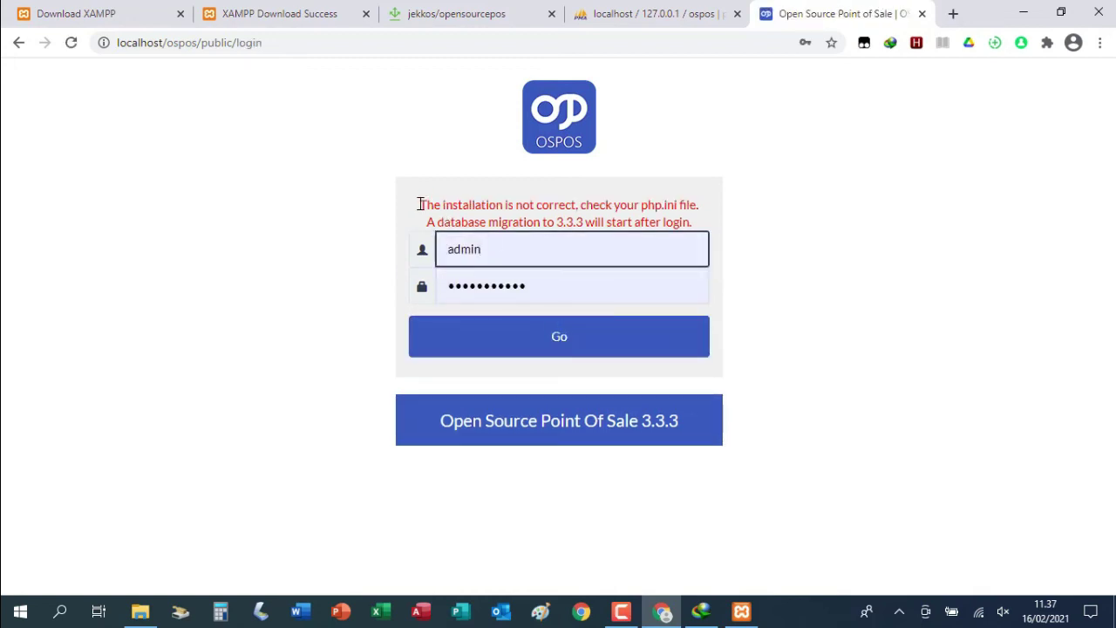
pyautogui.moveTo(421, 207); pyautogui.dragTo(708, 206)
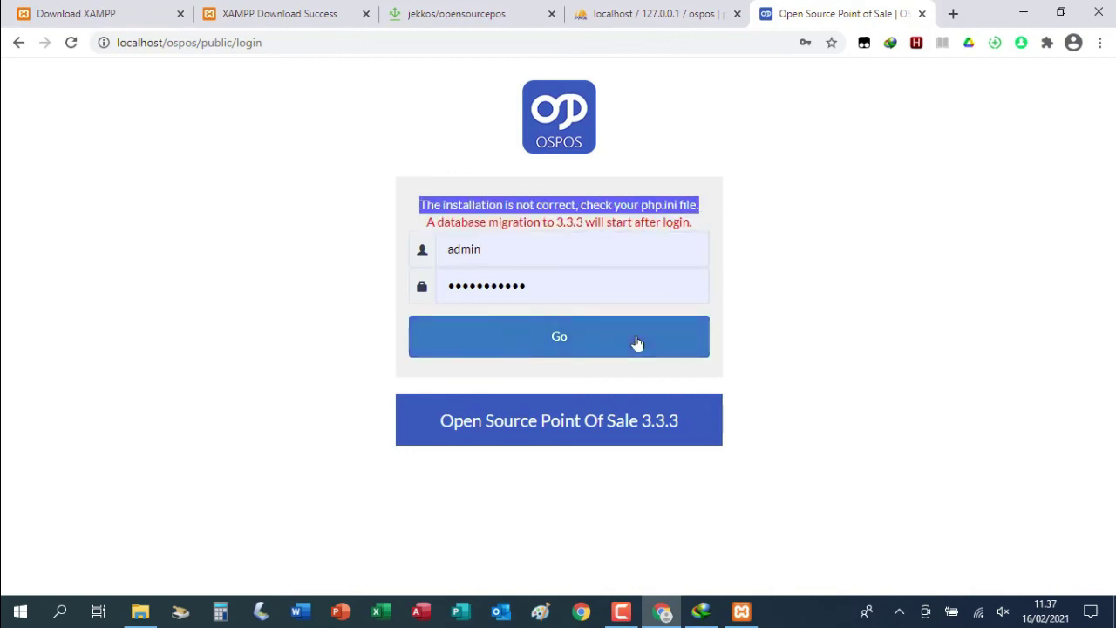
pyautogui.click(140, 615)
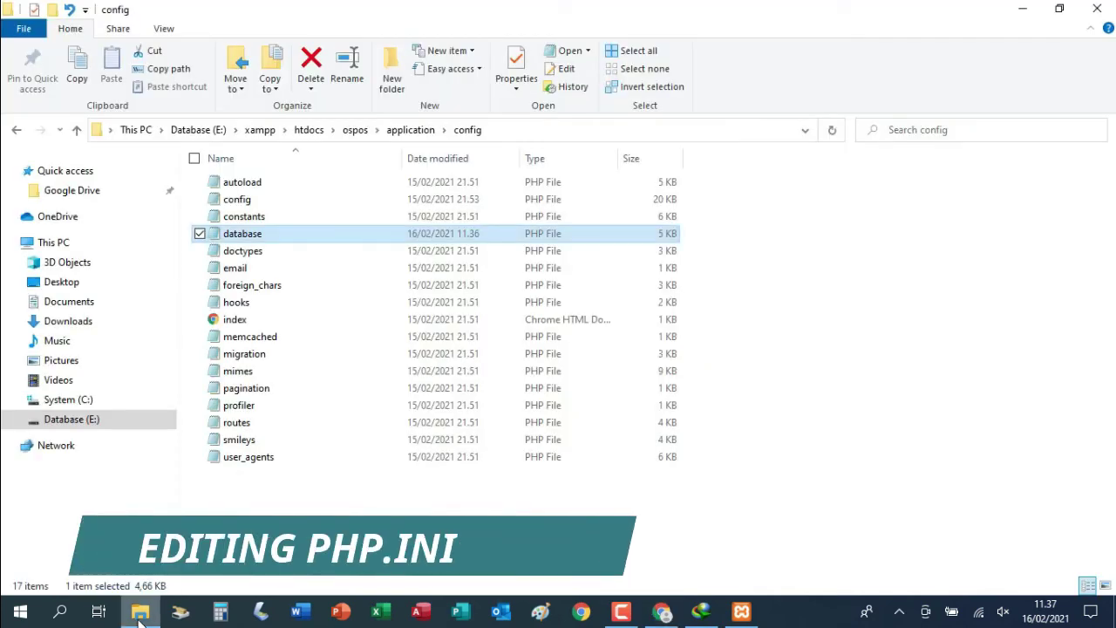